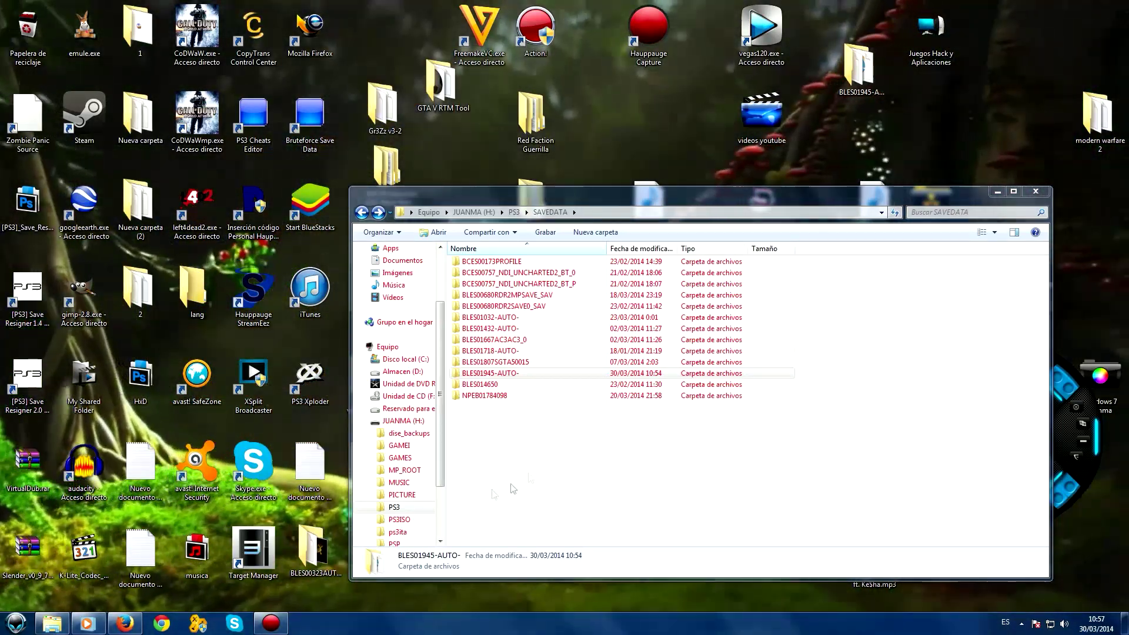
Bring up the Hauppauge Capture preview and place its window, at its normal size, nearer the middle of the desktop.
click(279, 627)
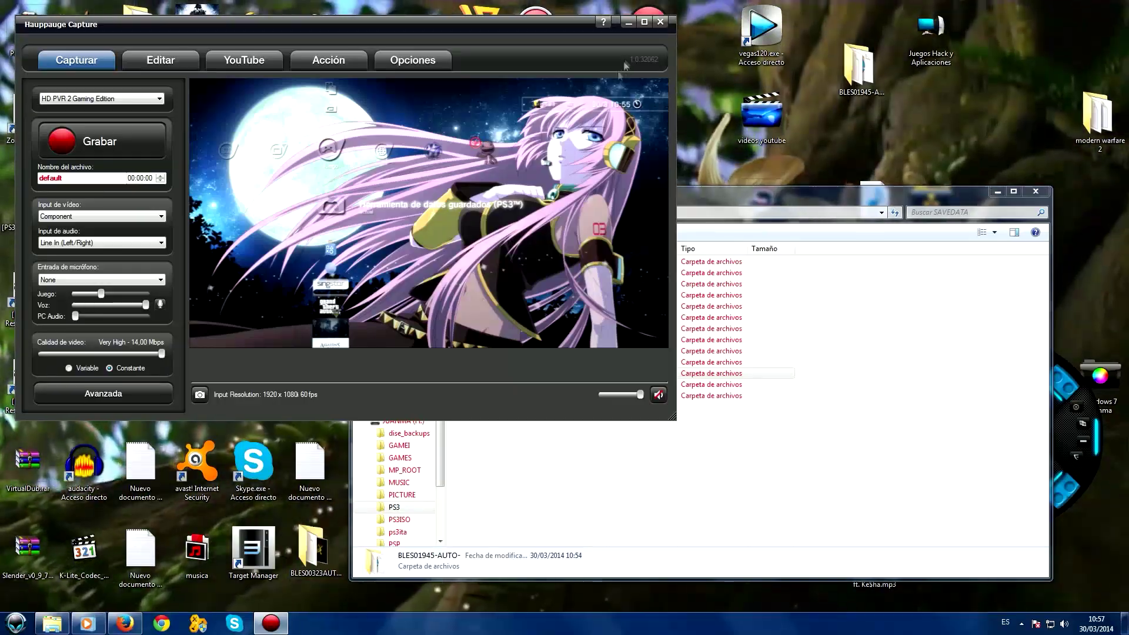
double_click(538, 169)
double_click(696, 170)
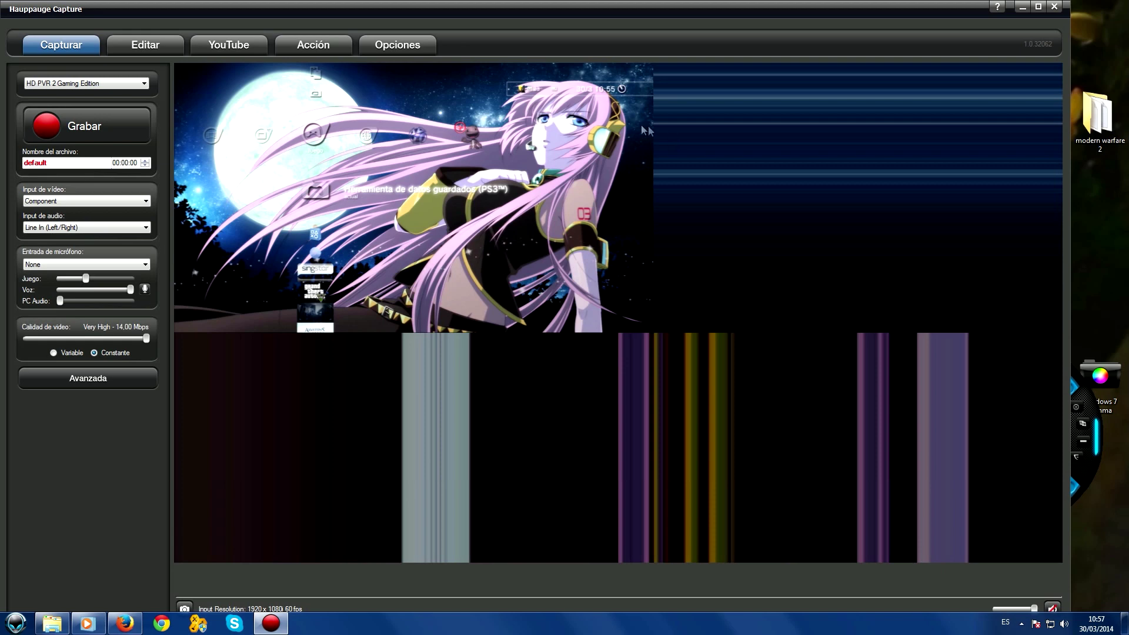
click(143, 46)
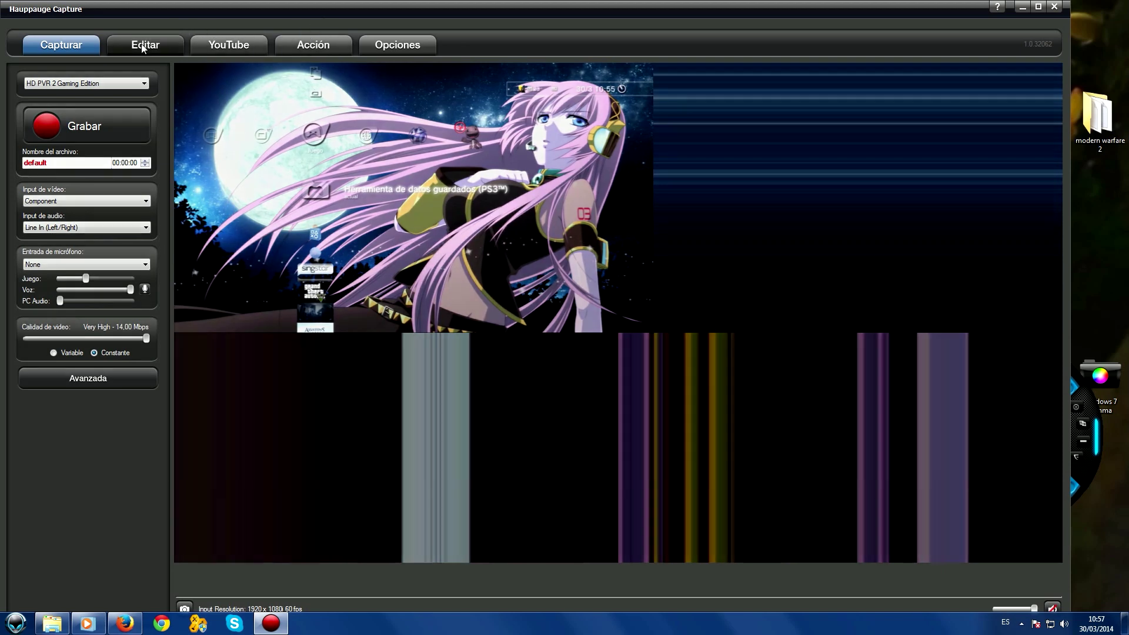
click(77, 46)
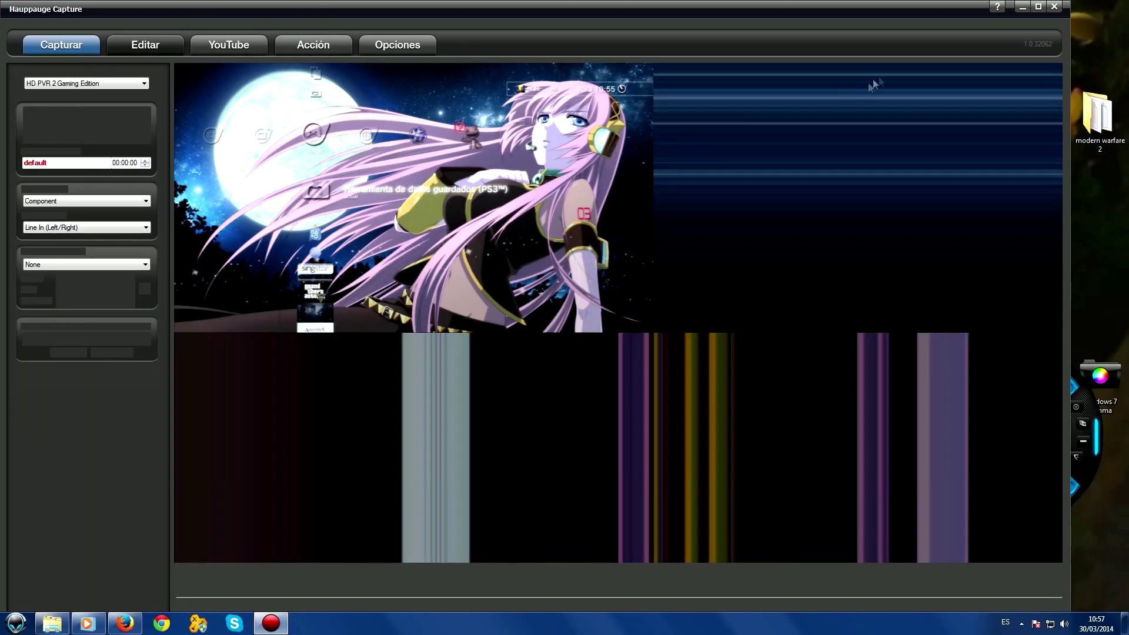
click(1038, 7)
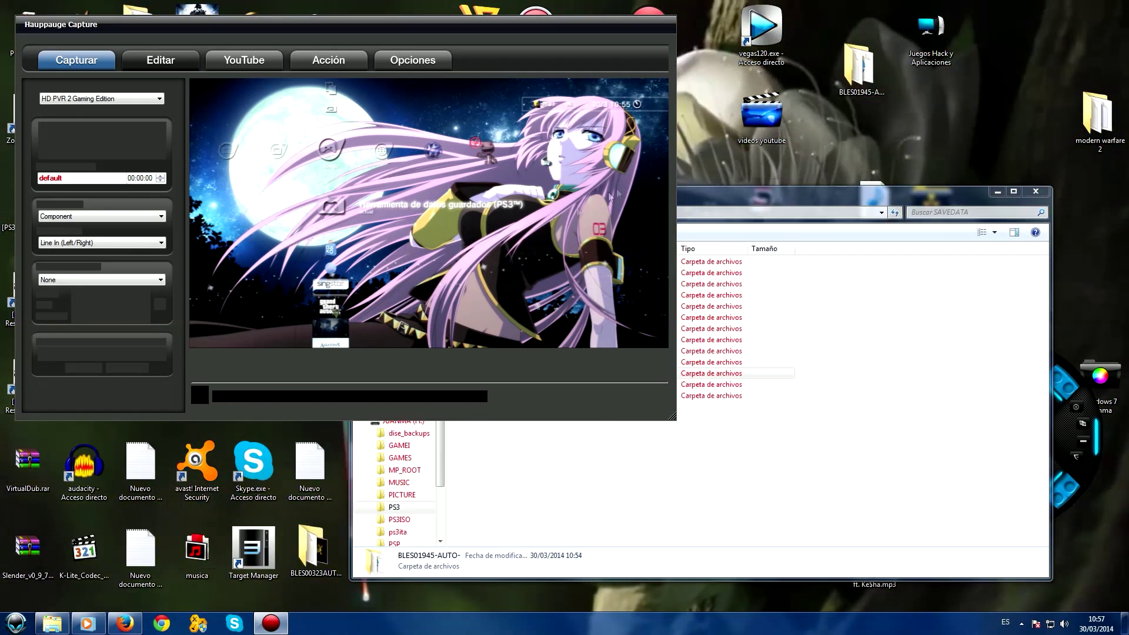
drag(492, 24, 679, 116)
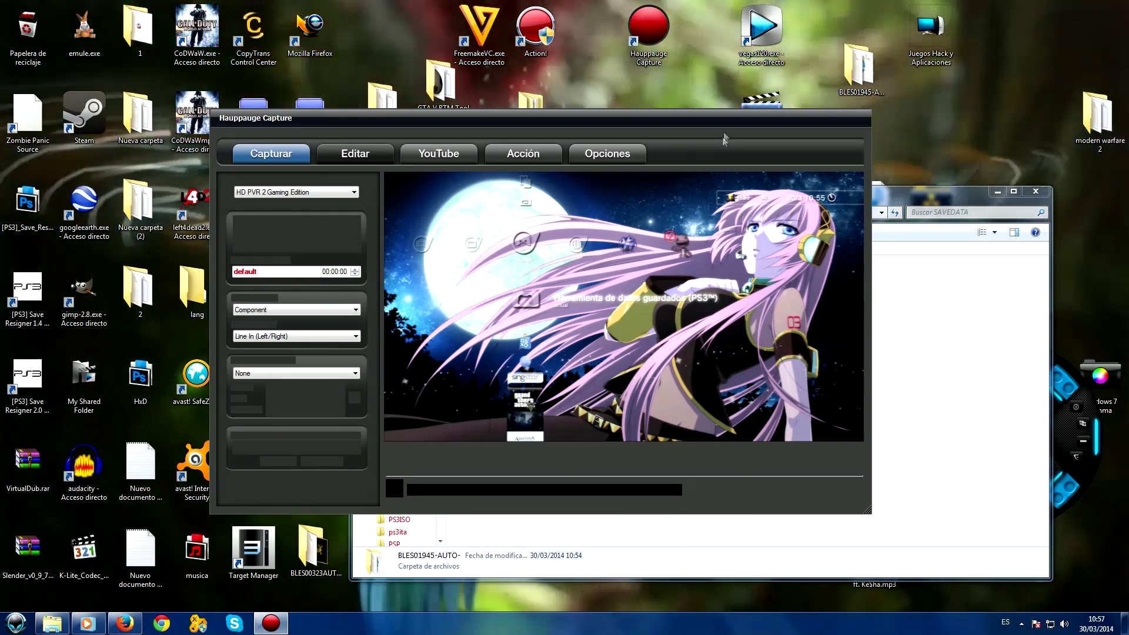
drag(698, 123, 617, 108)
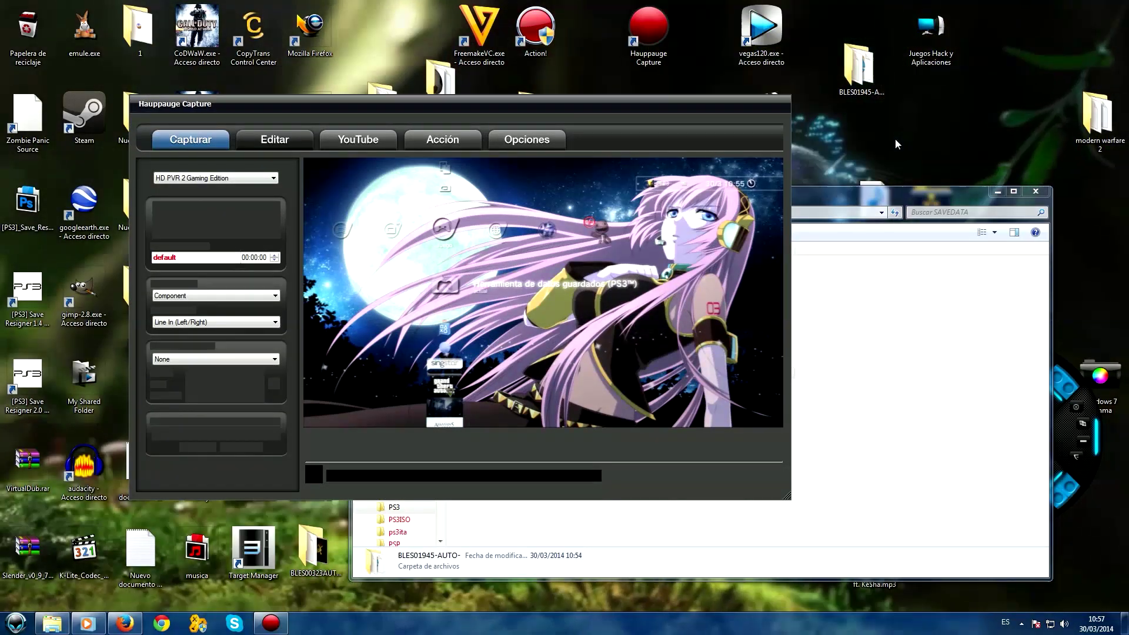
click(899, 196)
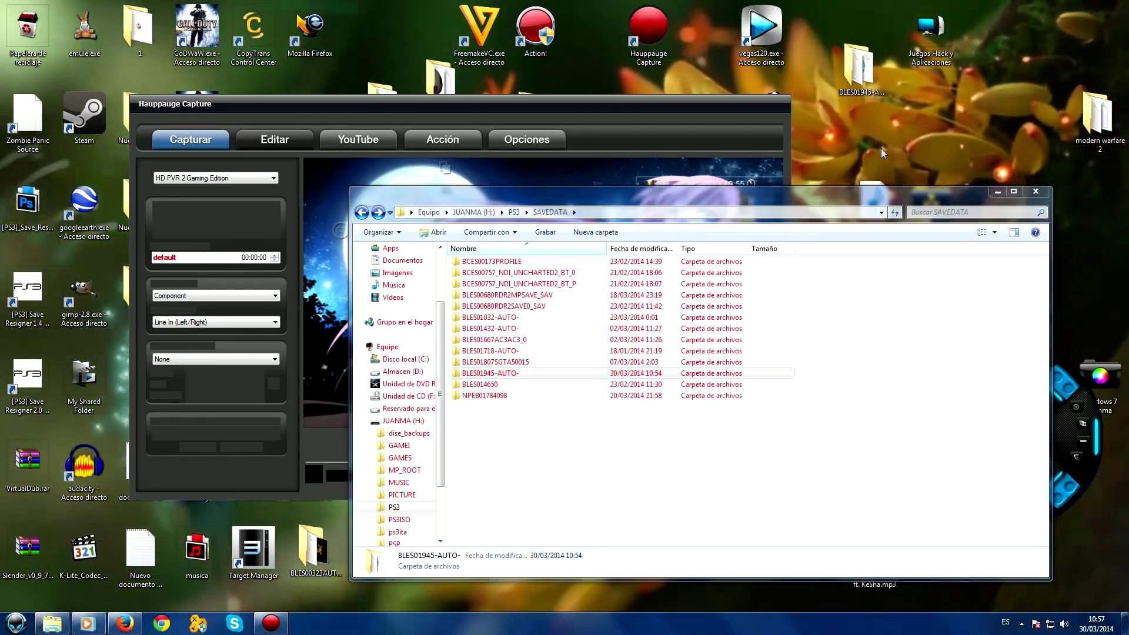
double_click(928, 57)
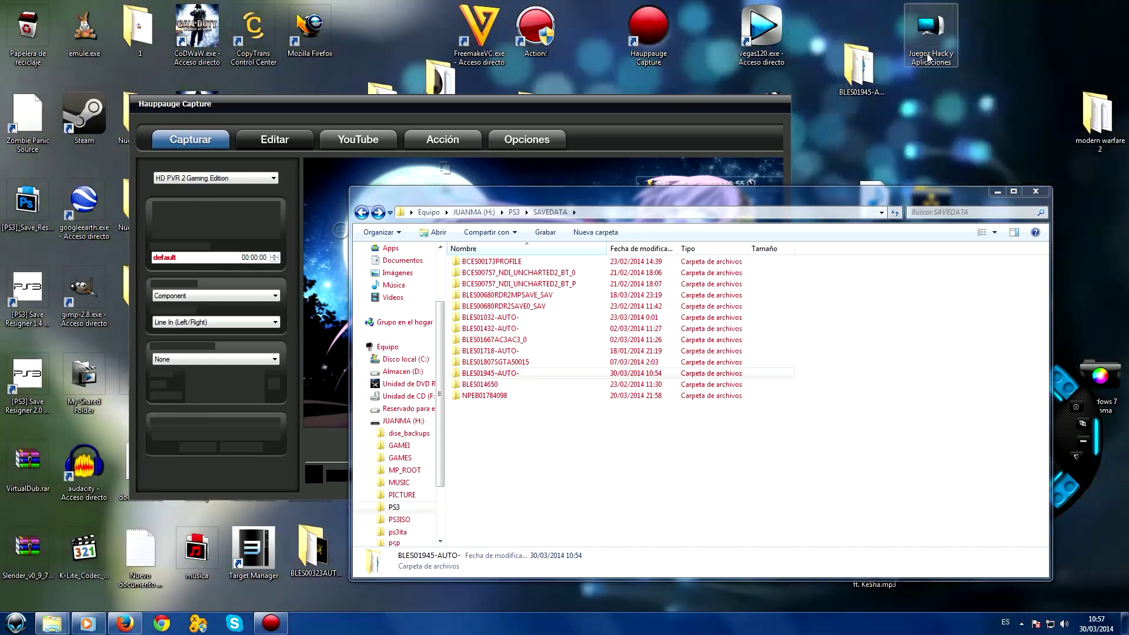
double_click(520, 490)
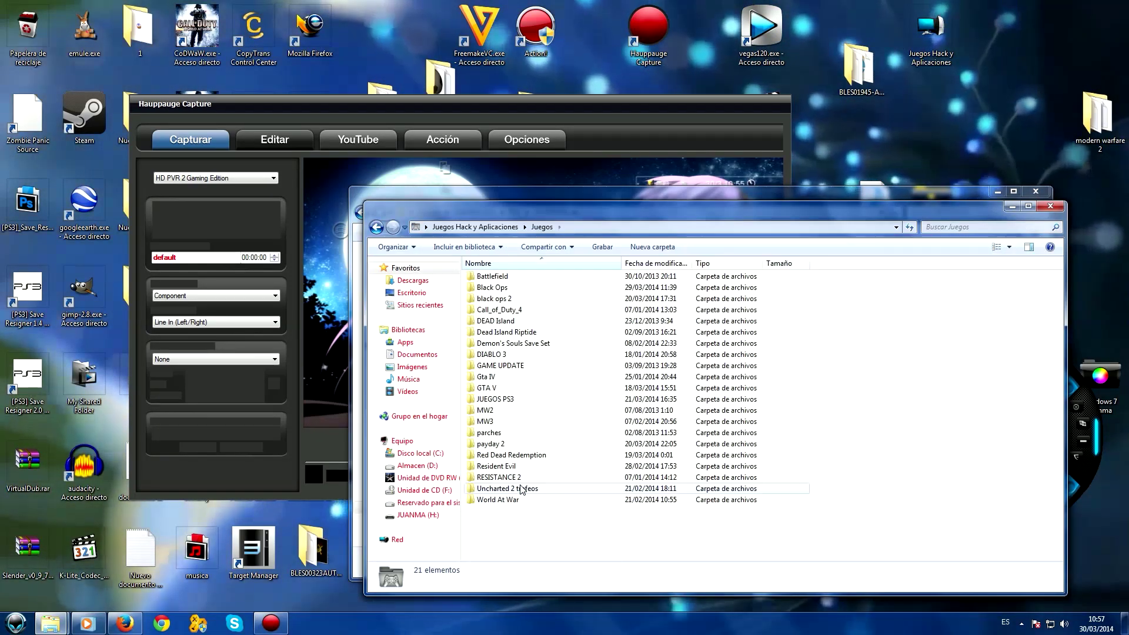
double_click(513, 291)
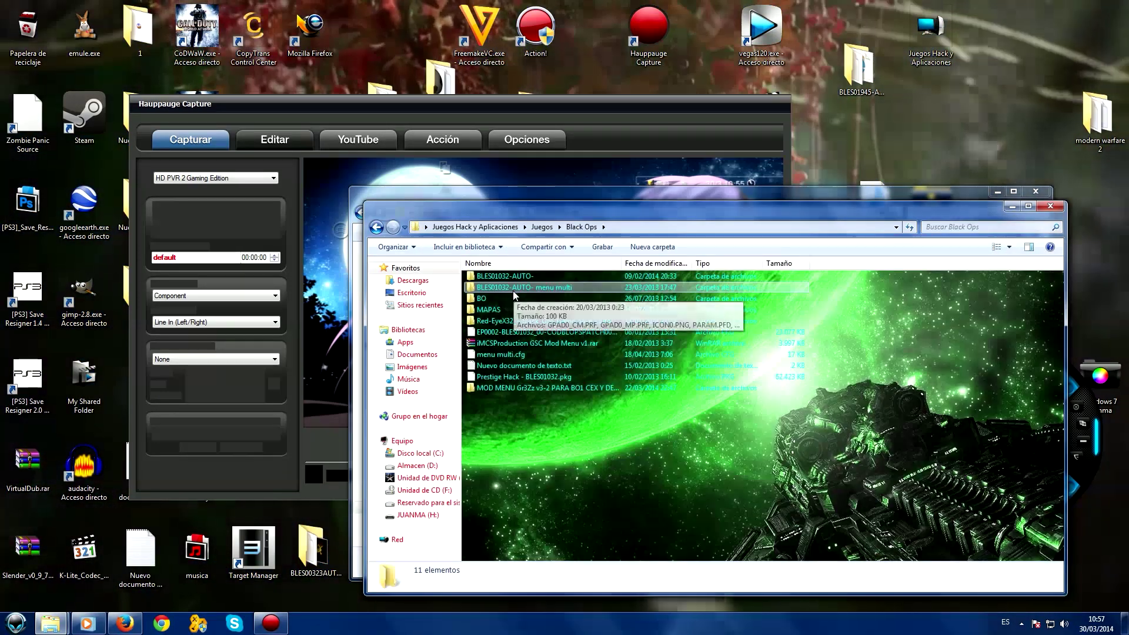
double_click(504, 321)
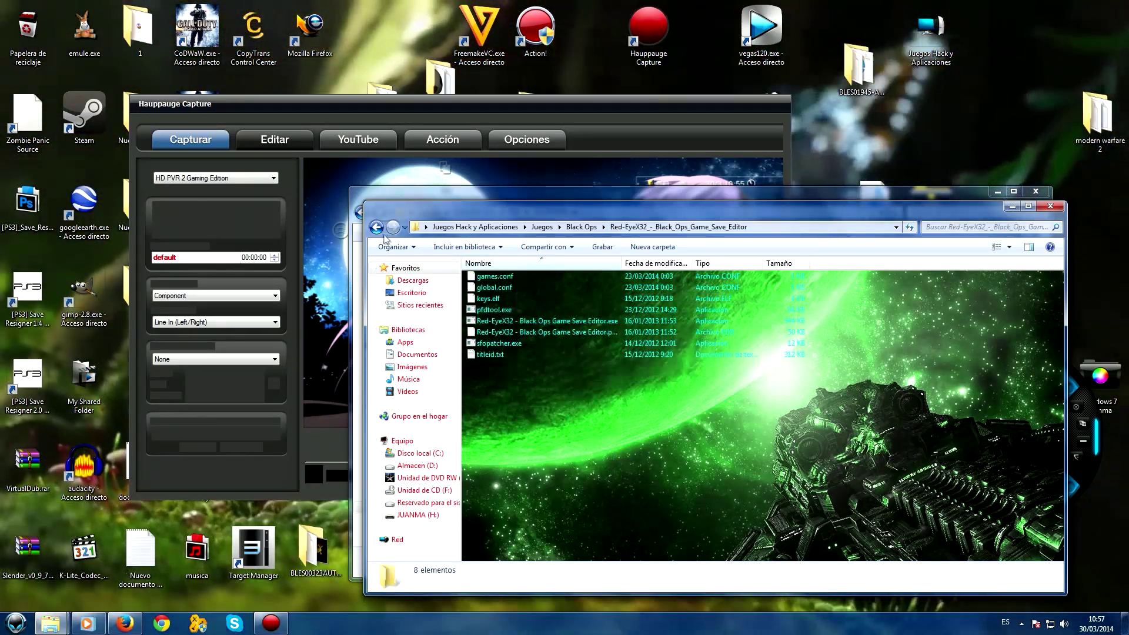
click(376, 227)
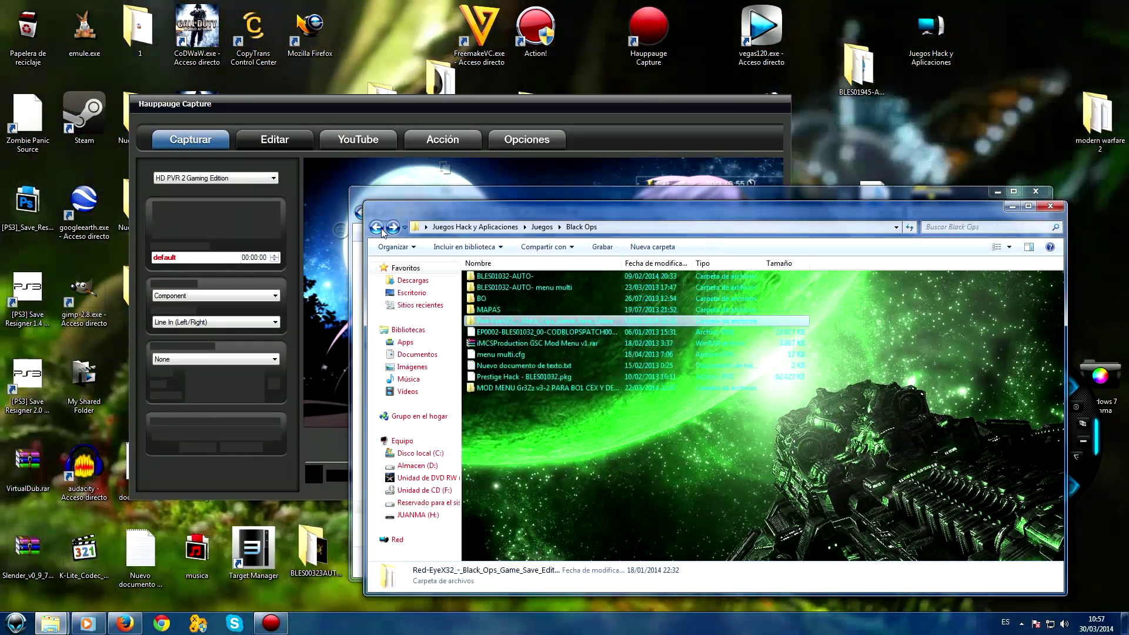
click(377, 227)
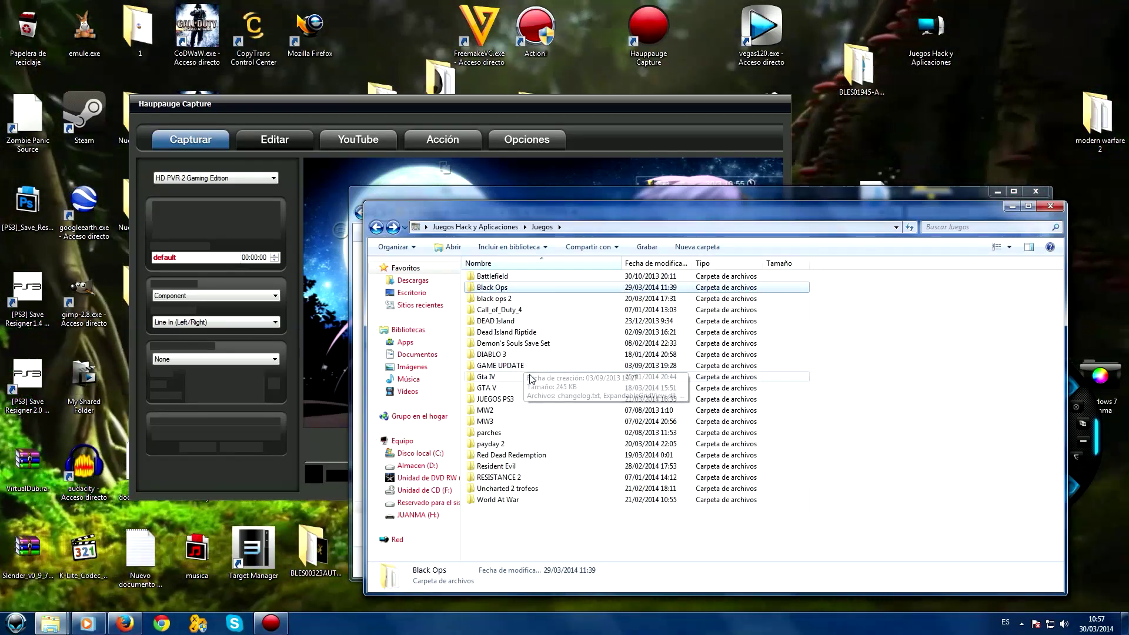
click(1052, 207)
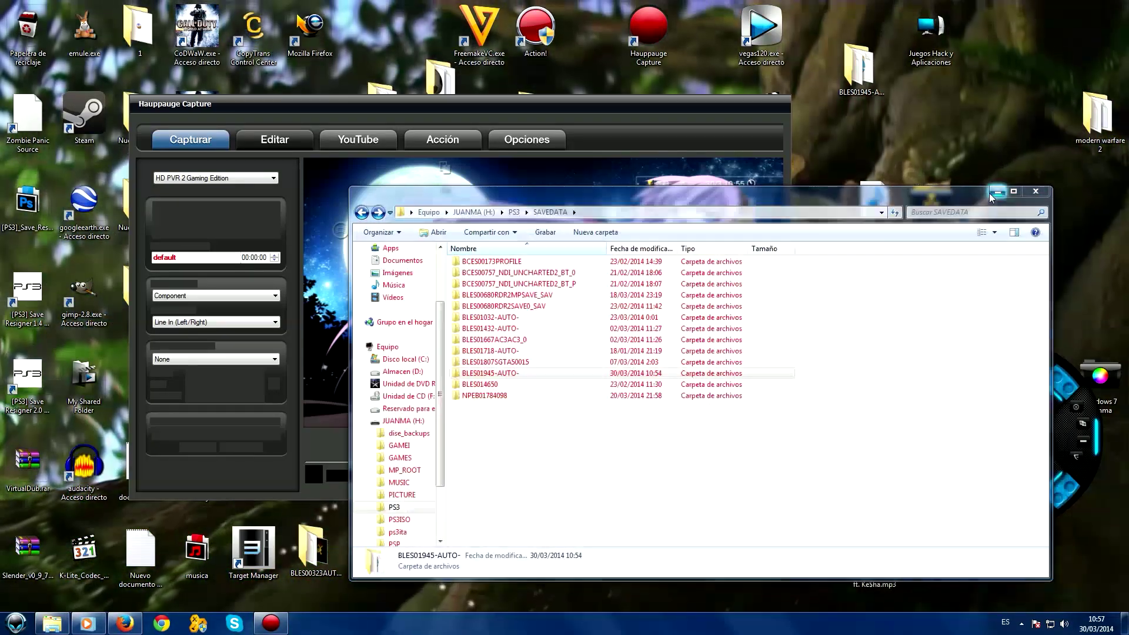
Close the SAVEDATA folder window and launch Red-EyeX32 - Ghosts Save Editor.exe from its desktop folder.
click(1036, 191)
drag(685, 110, 741, 84)
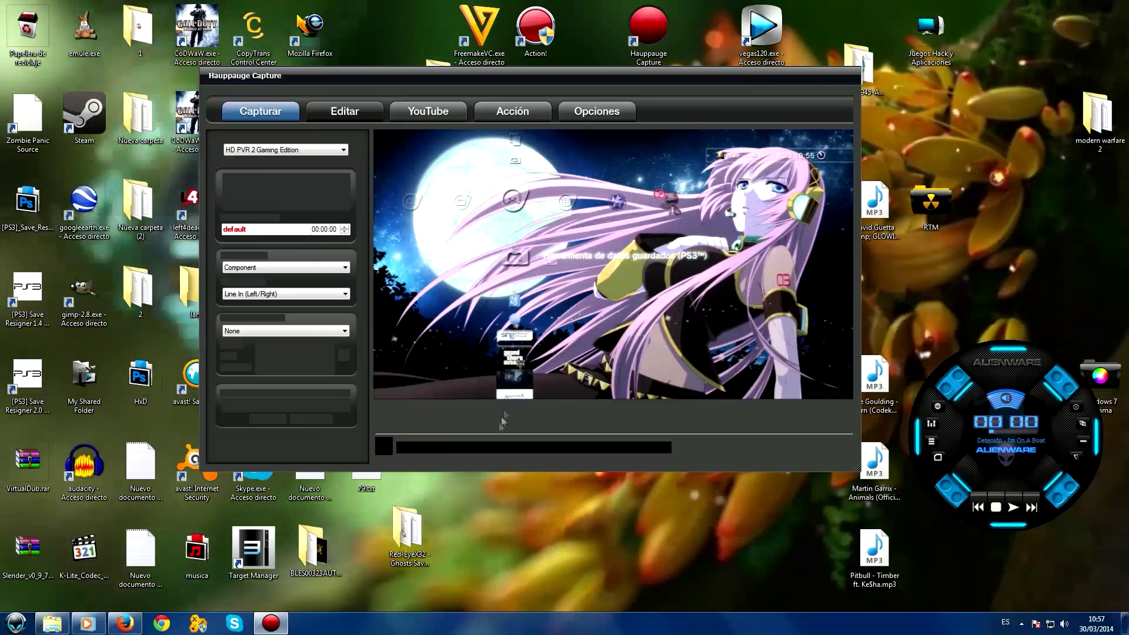
click(427, 531)
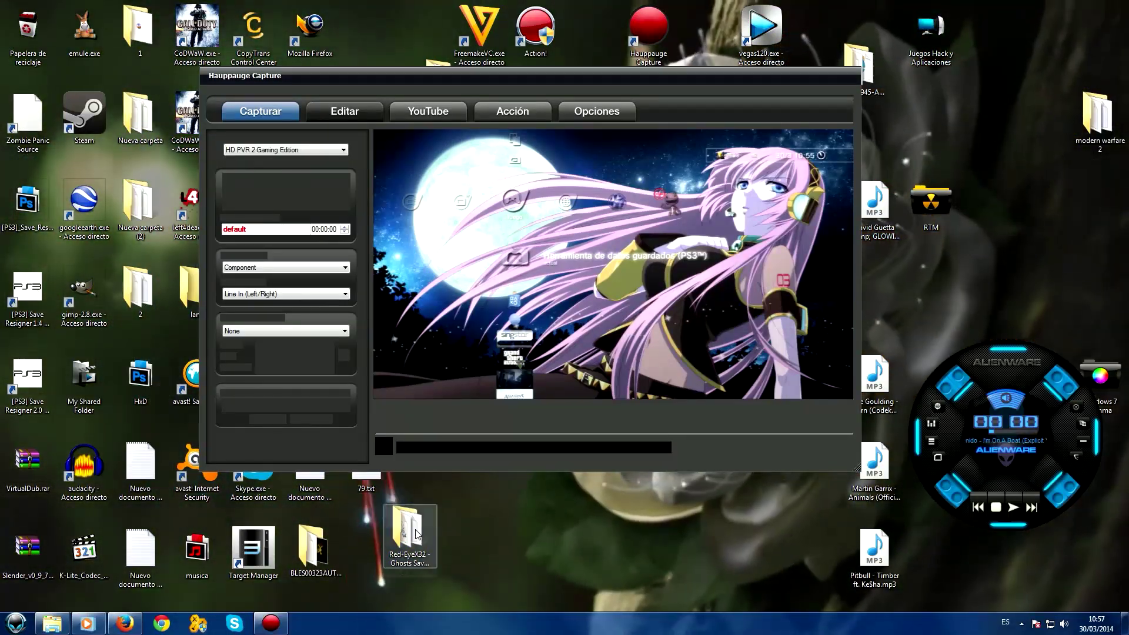
double_click(412, 535)
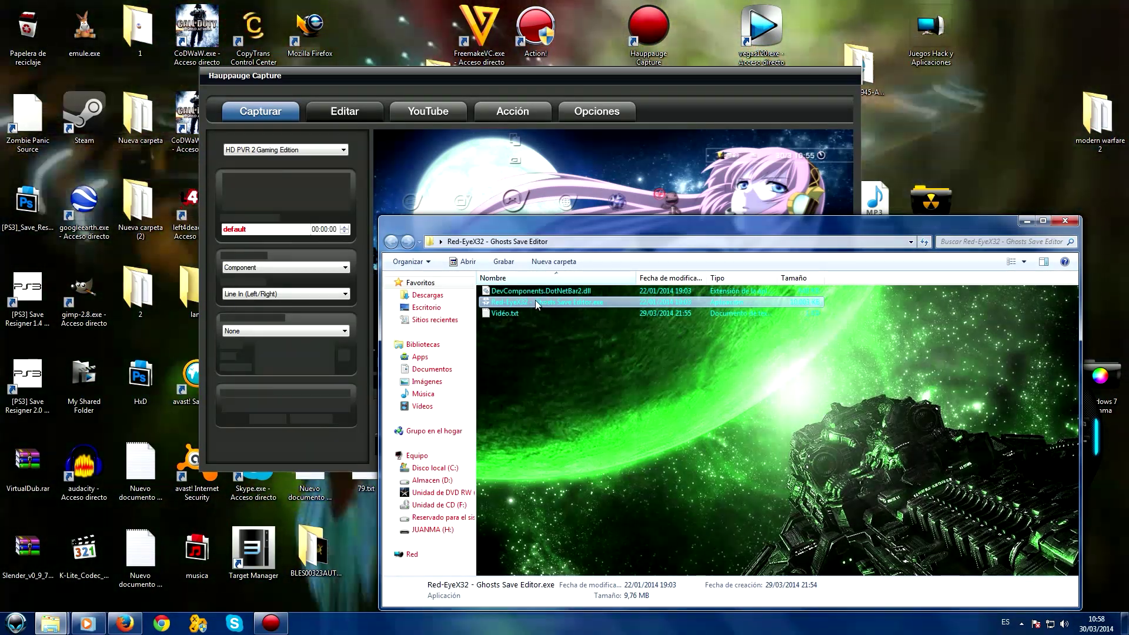
double_click(536, 301)
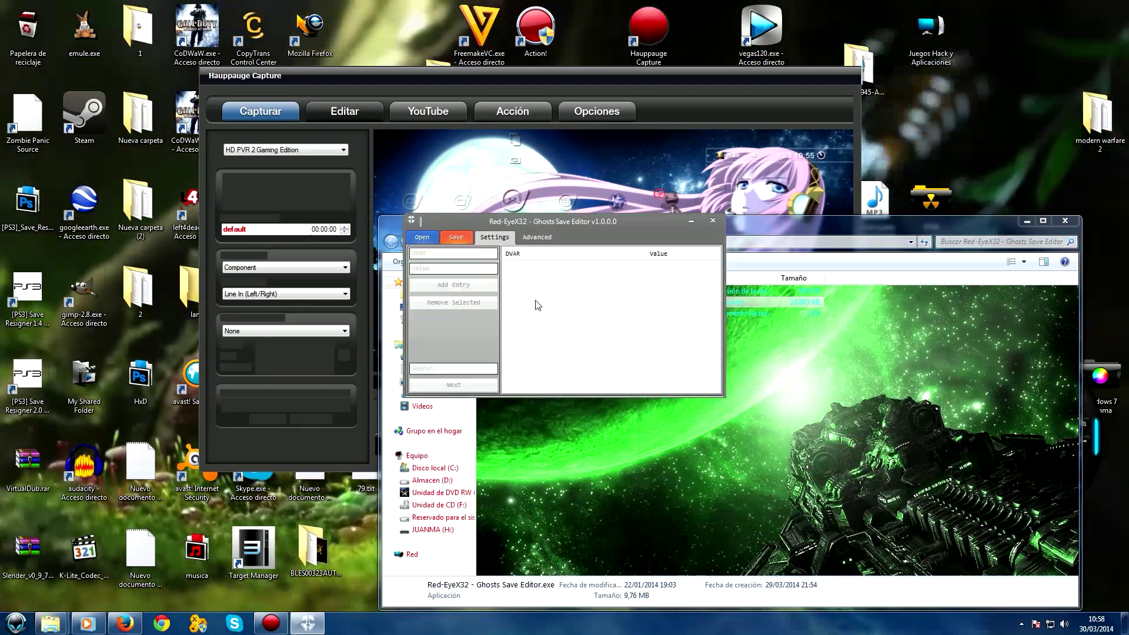
Load and decrypt the Call of Duty: Ghosts save folder from PS3\SAVEDATA on drive H, and dismiss the messages.
click(432, 238)
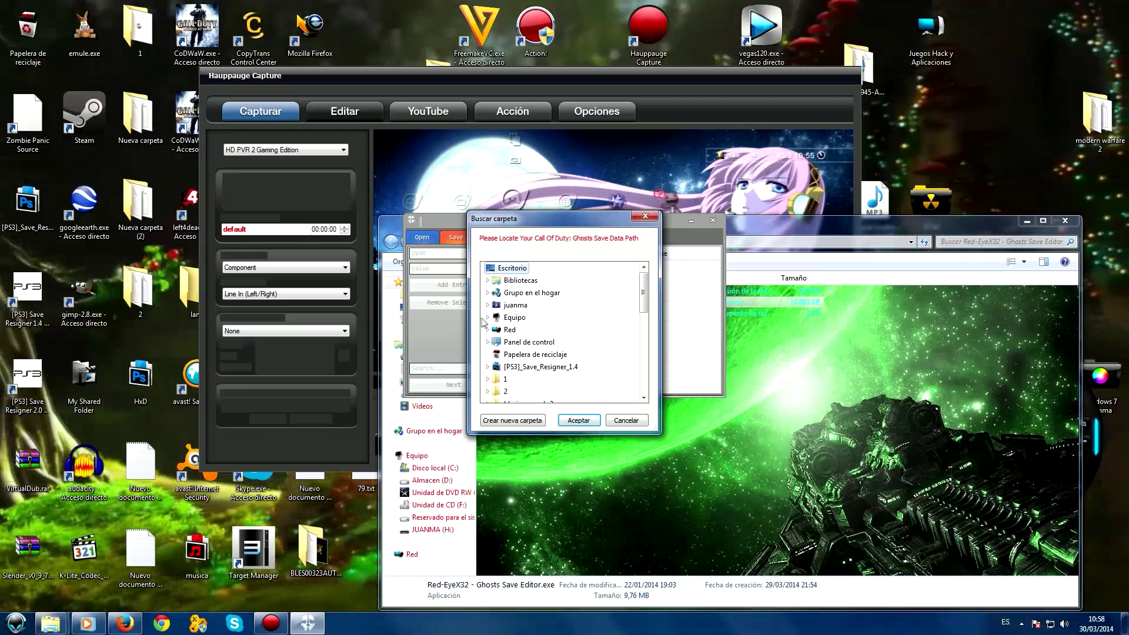
click(487, 318)
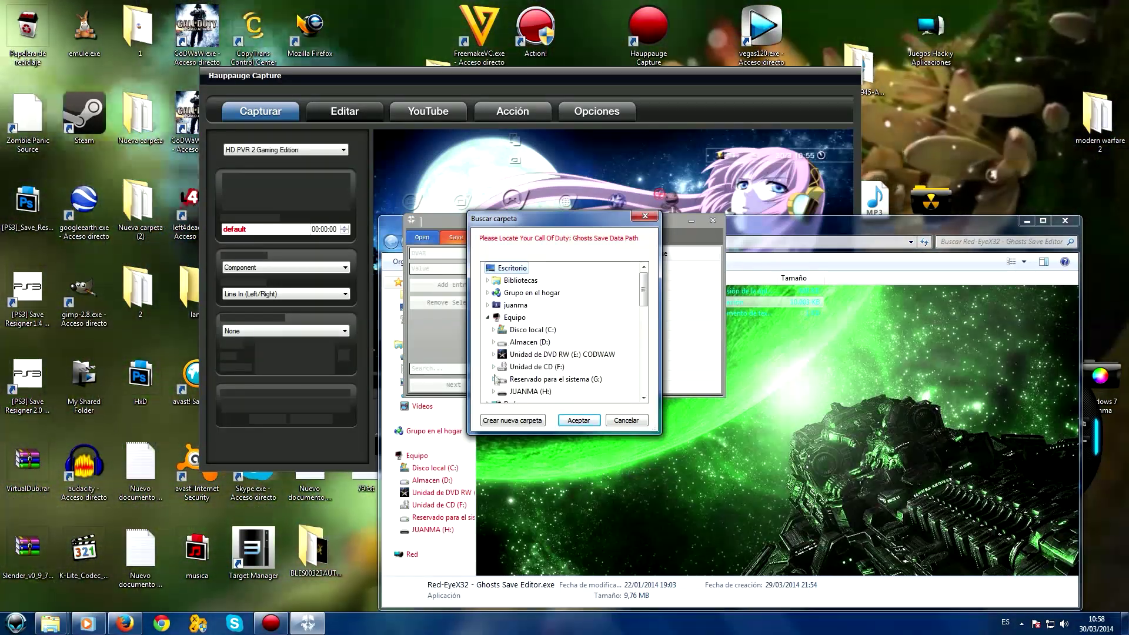
click(494, 391)
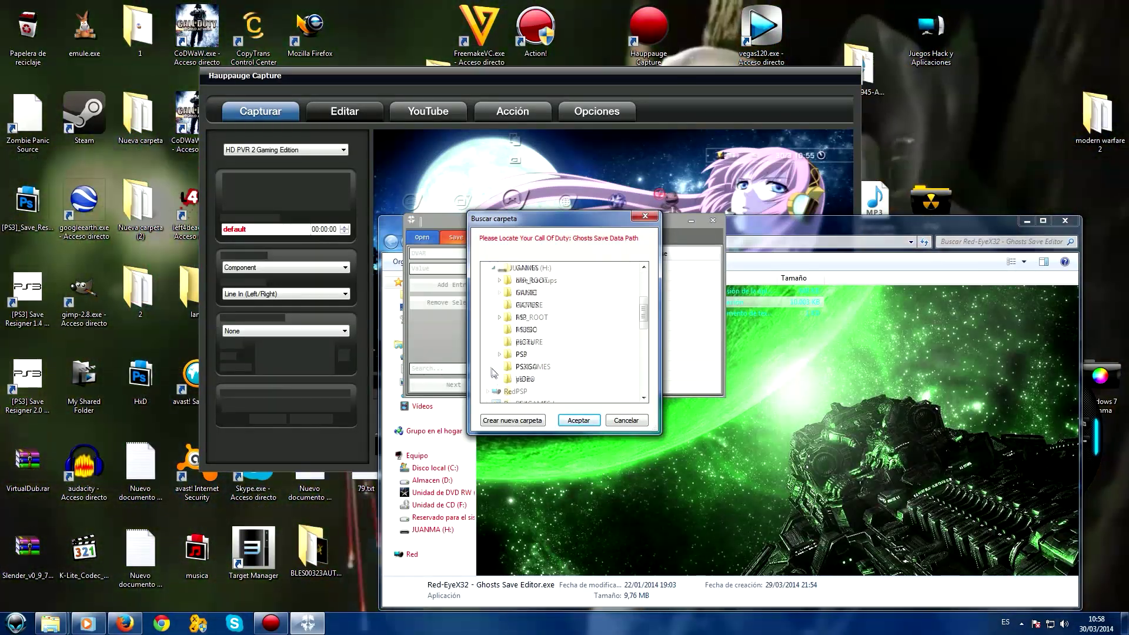
click(501, 317)
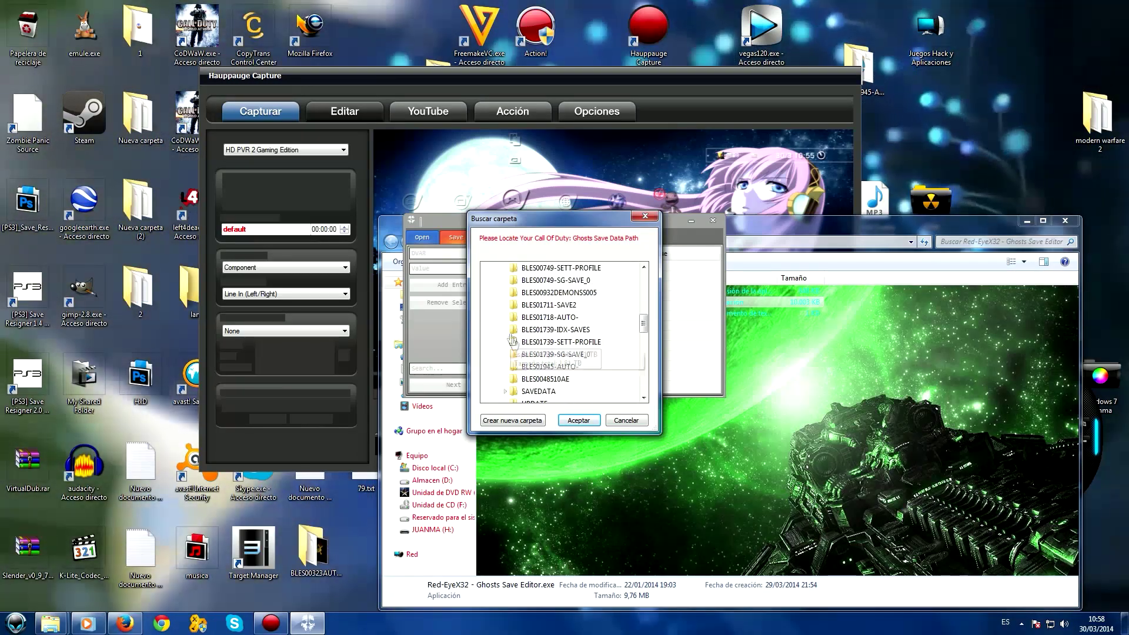
click(506, 390)
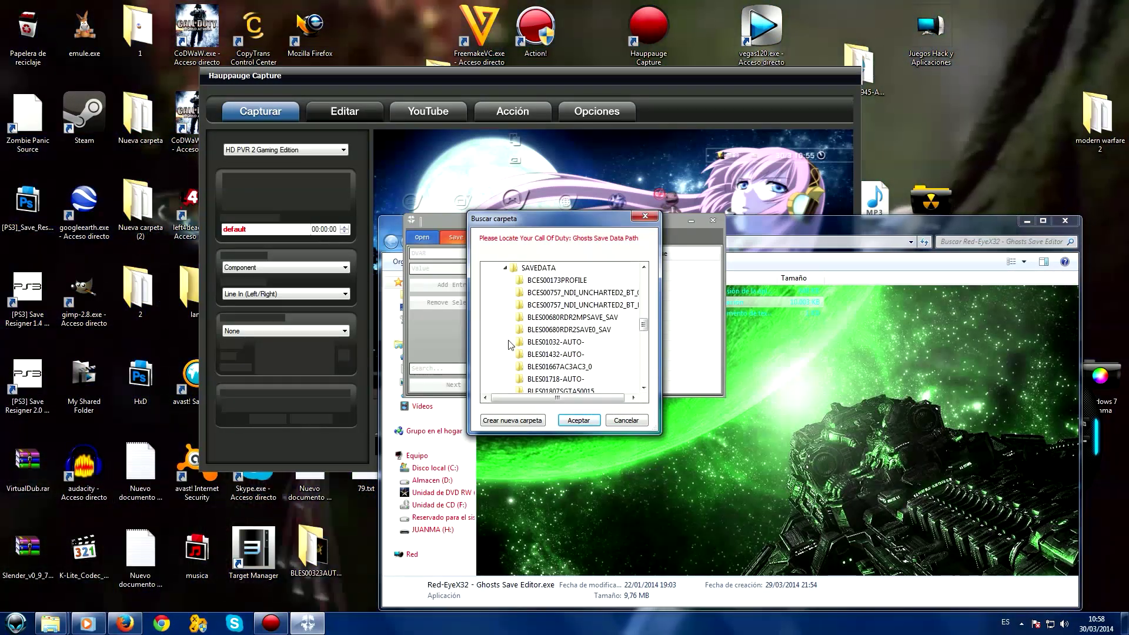
click(577, 420)
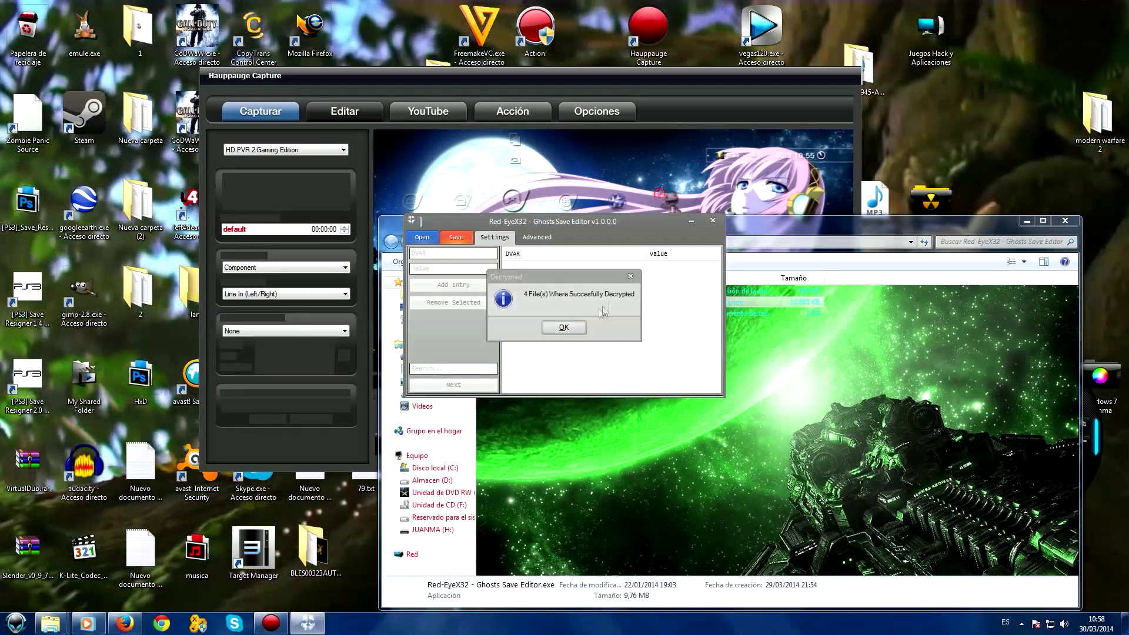
click(566, 328)
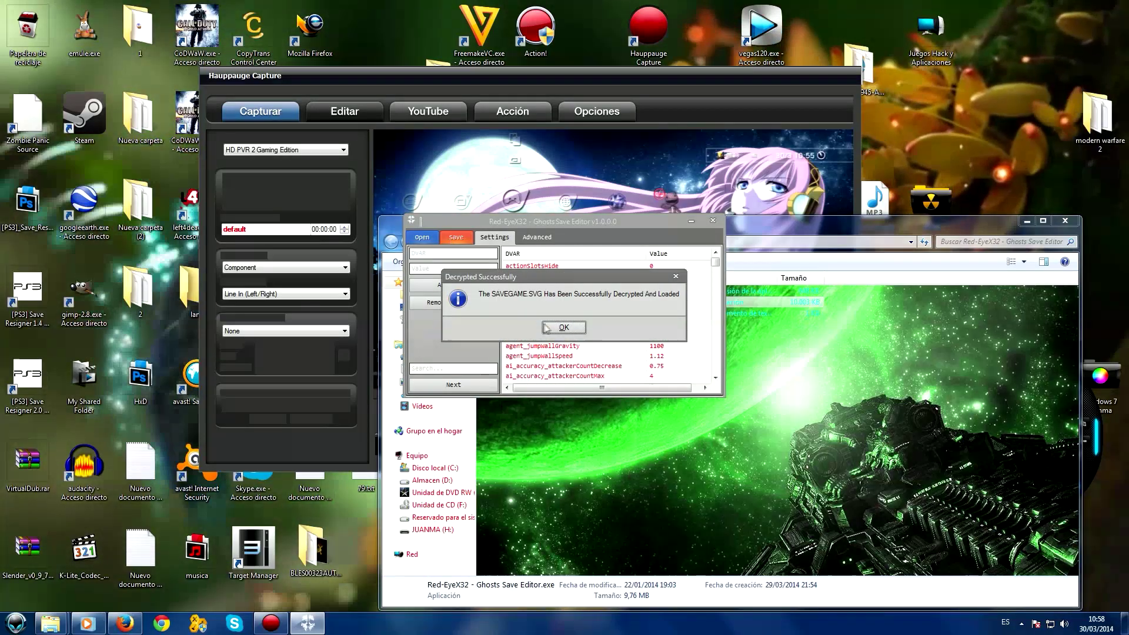
click(565, 331)
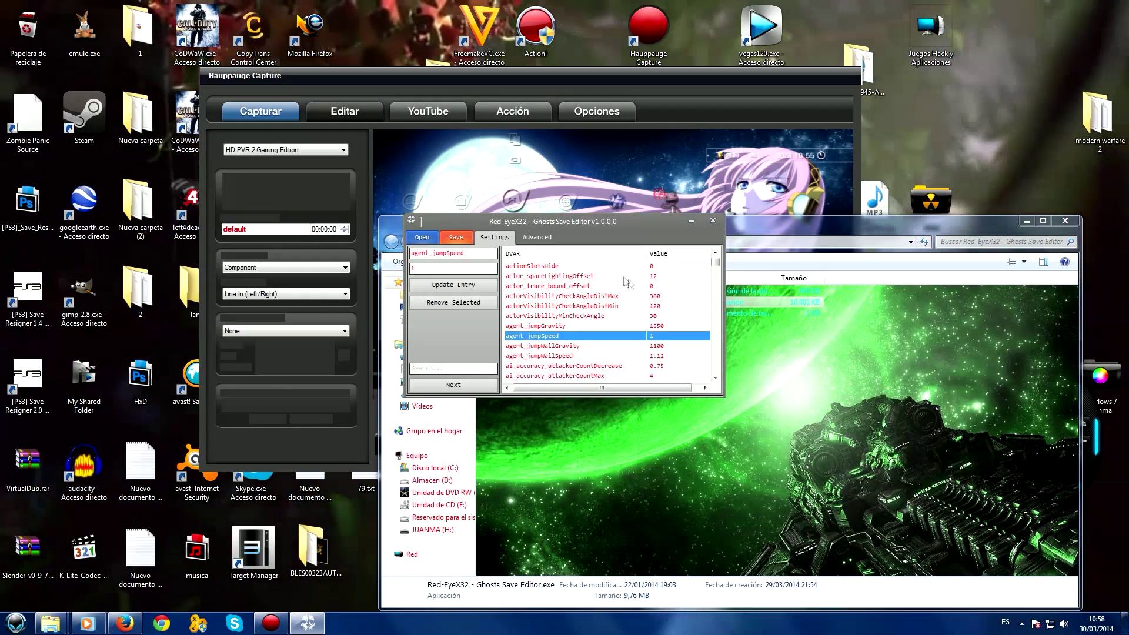
Examine the save's DVAR entries and their values, including agent_jumpSpeed, agent_jumpWallGravity, g_gravity and g_speed.
click(560, 336)
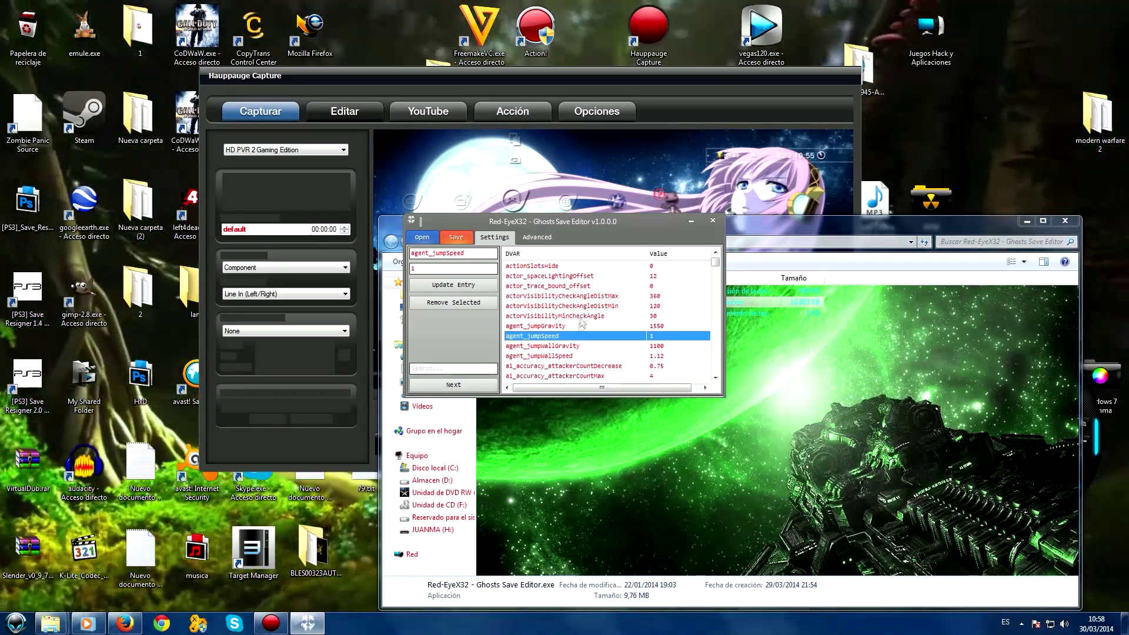
click(588, 346)
scroll(601, 331, down, 1)
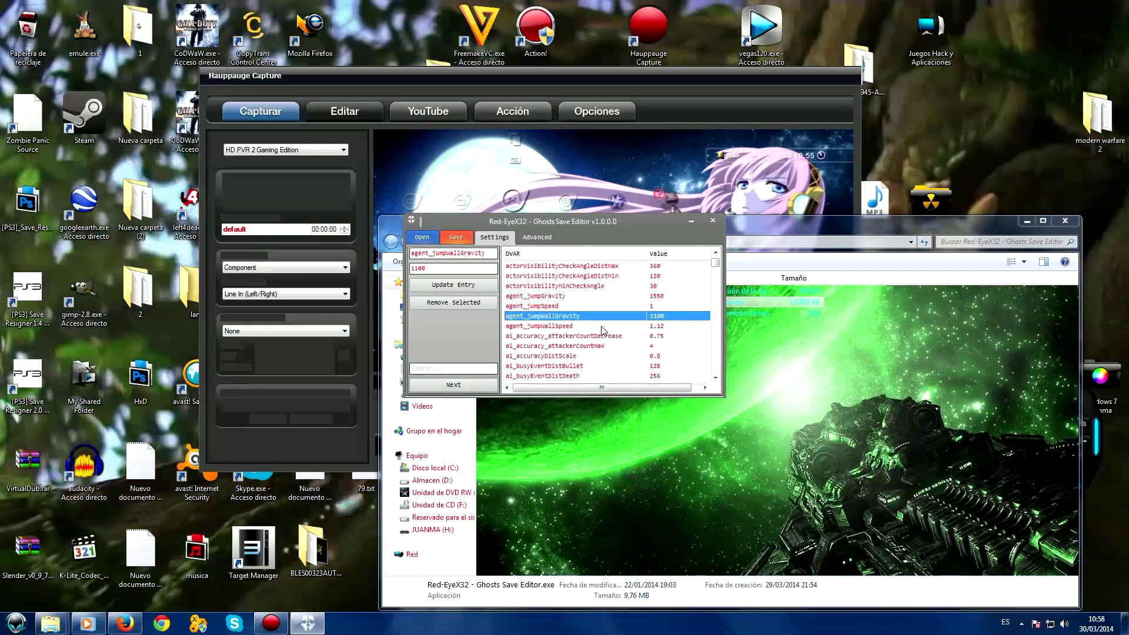
scroll(598, 344, down, 1)
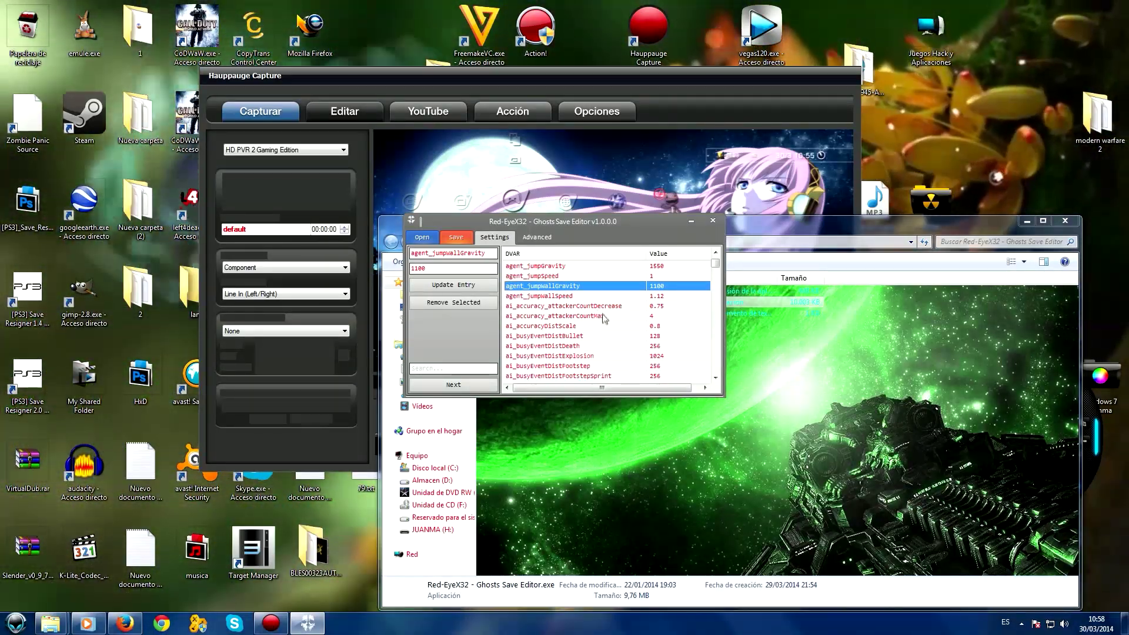
click(601, 318)
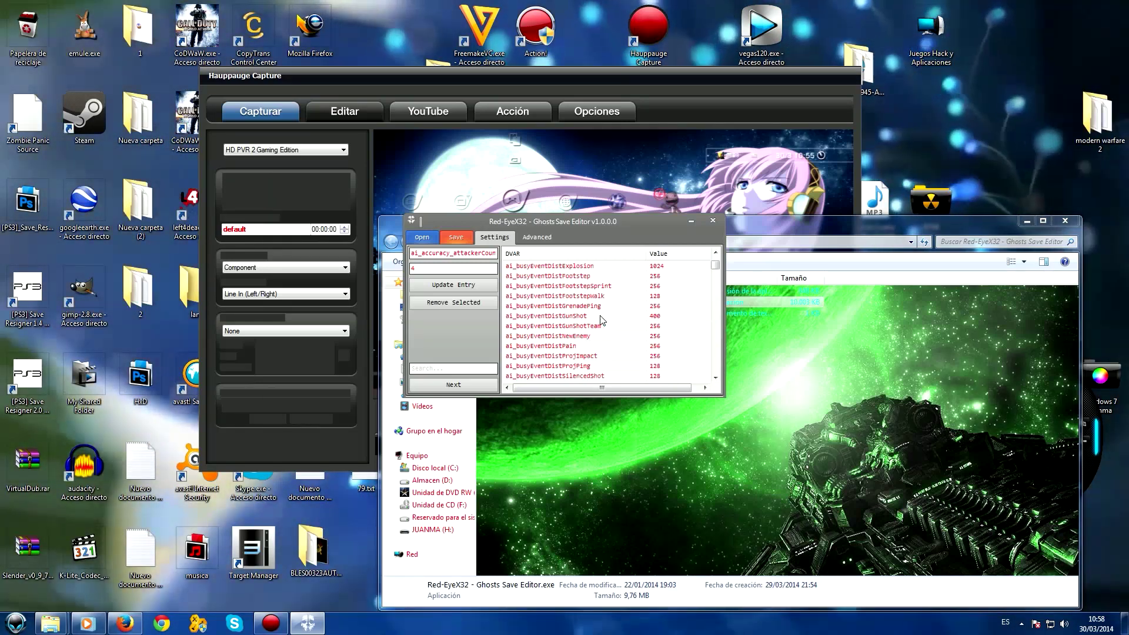
scroll(601, 320, down, 1)
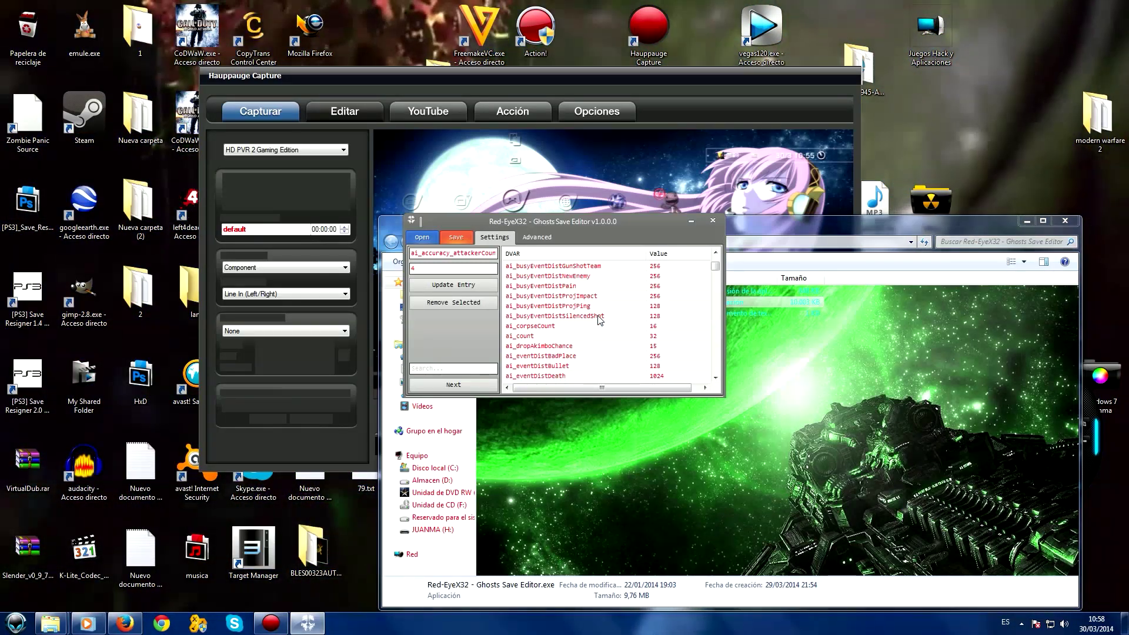
scroll(600, 320, down, 1)
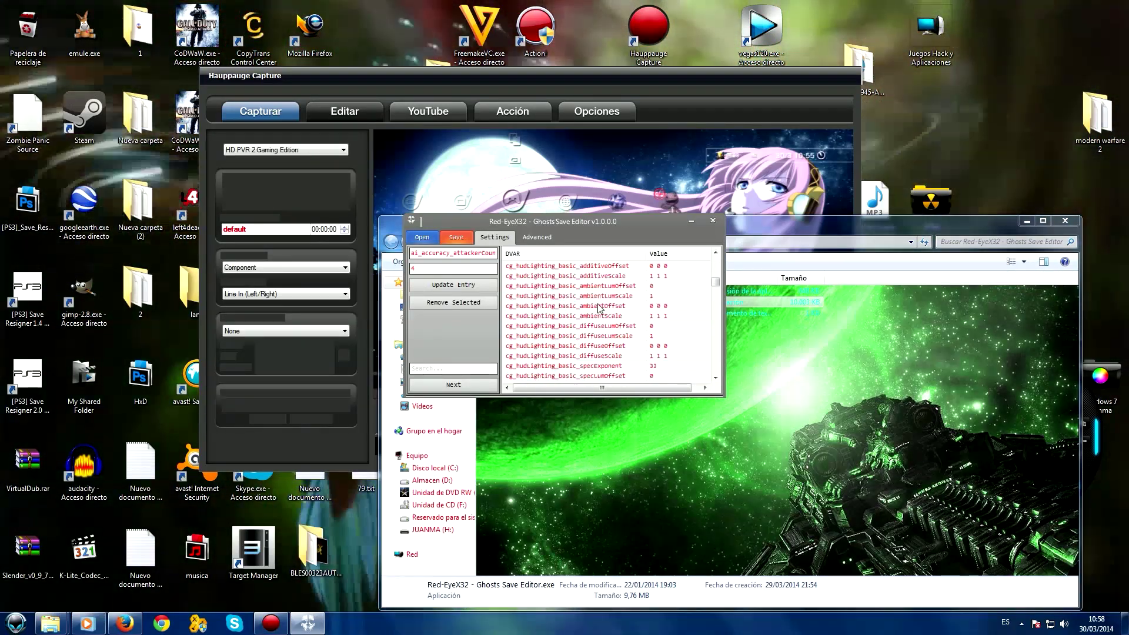
scroll(600, 308, down, 5)
scroll(600, 298, down, 8)
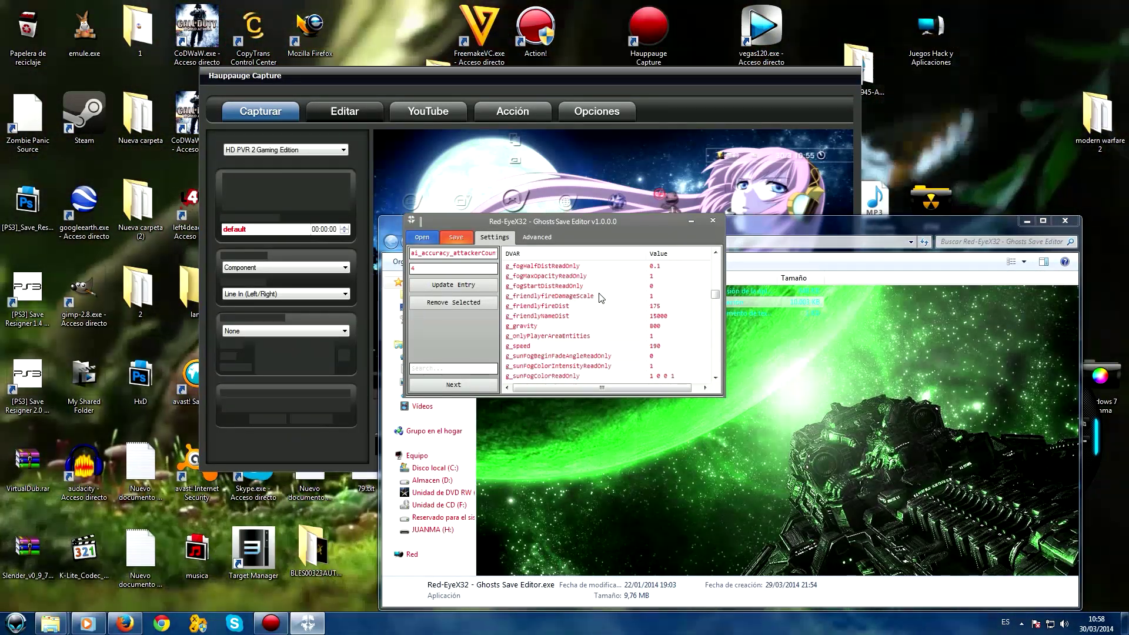
click(534, 327)
click(533, 346)
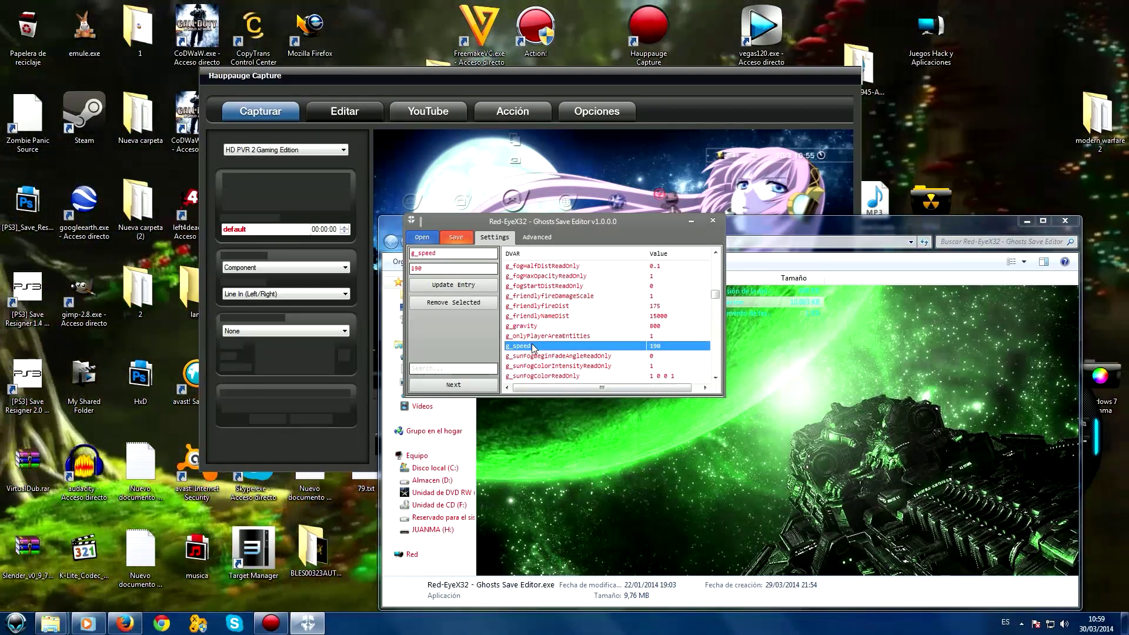
Examine the remaining DVAR entries after g_speed, including the glass, grenade, jump_height, laser and helicopter settings, and return to the start of the list.
scroll(571, 342, down, 2)
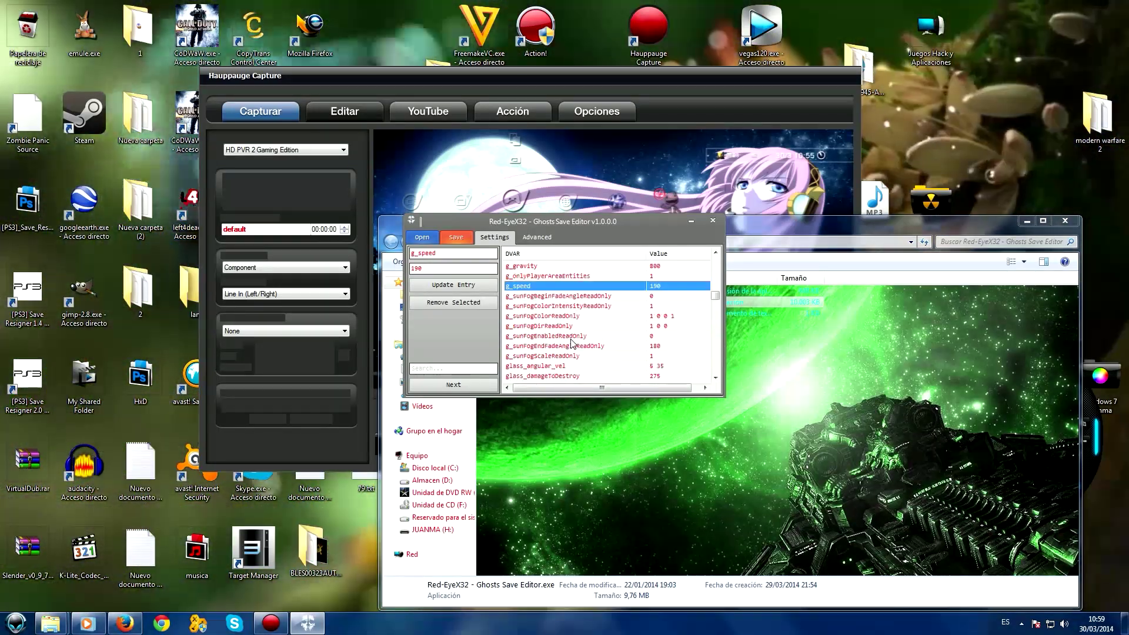
scroll(571, 343, down, 3)
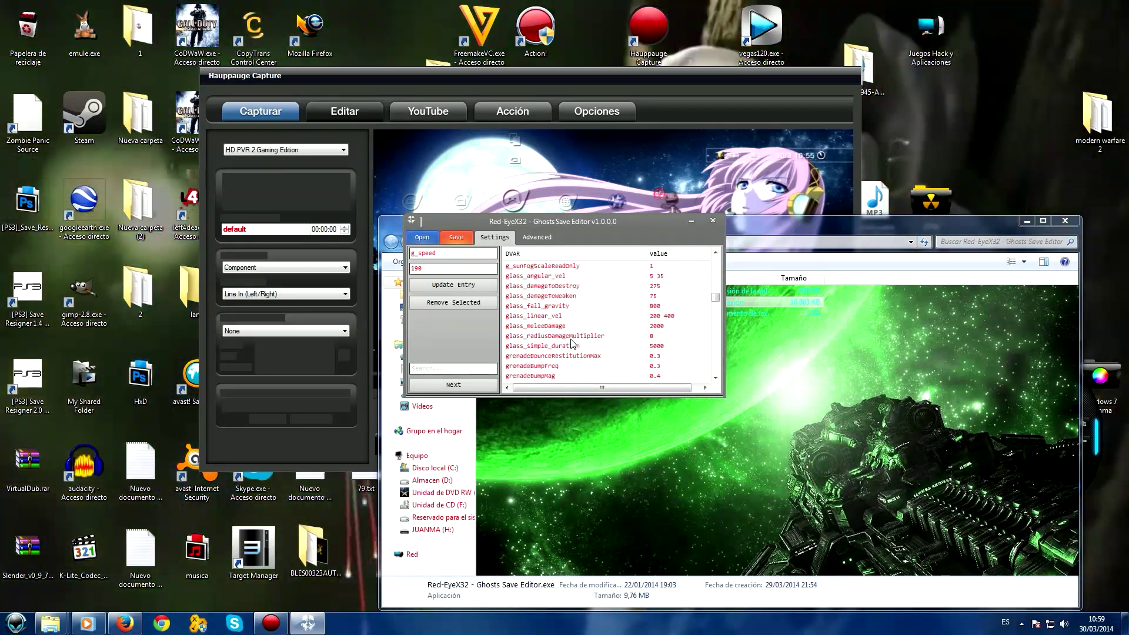
scroll(571, 340, down, 1)
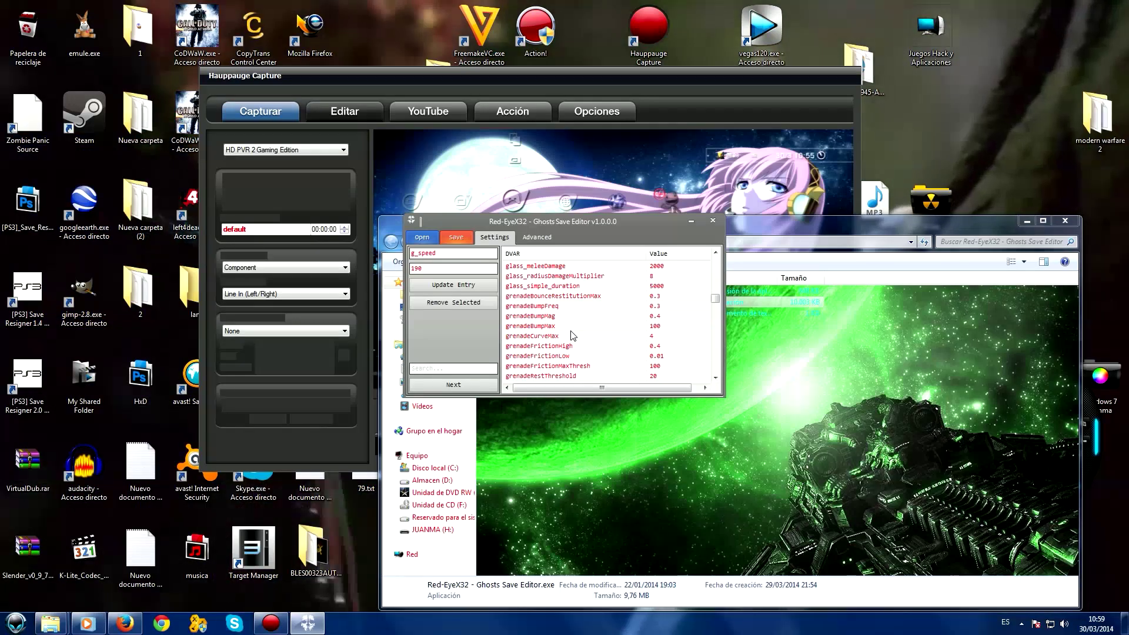
scroll(571, 335, down, 1)
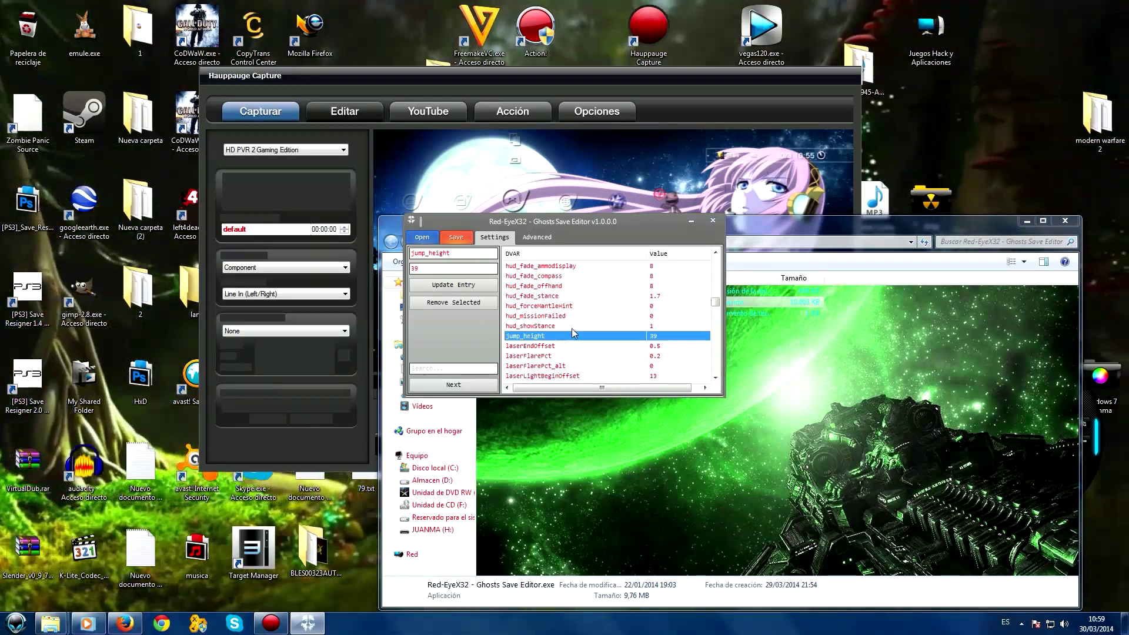
scroll(569, 327, down, 3)
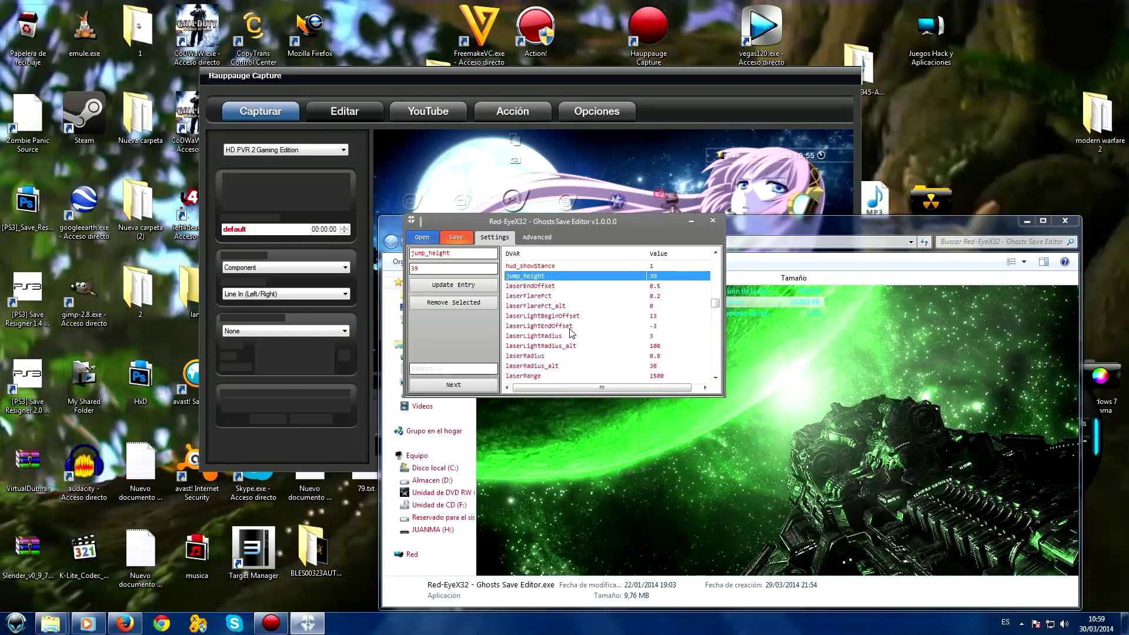
scroll(569, 333, down, 3)
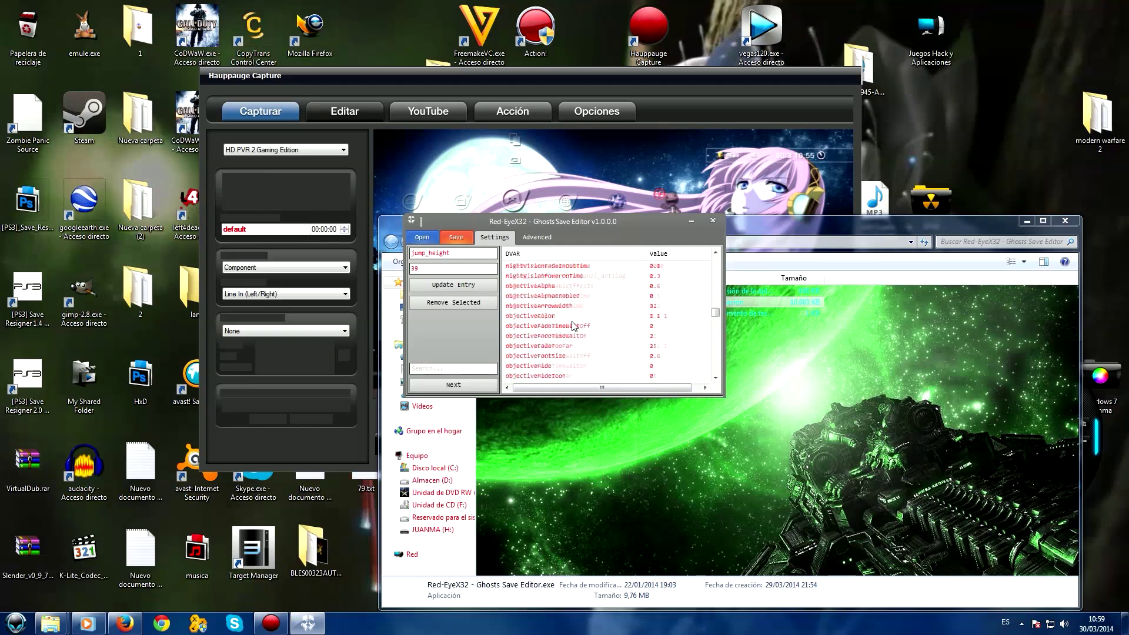
scroll(573, 324, down, 3)
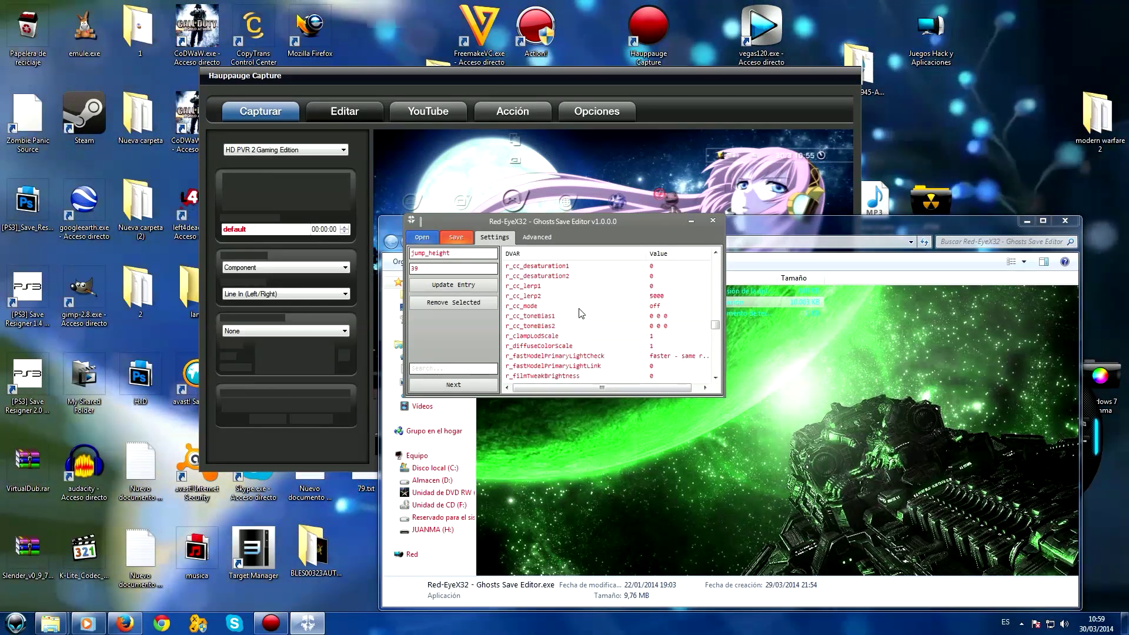
scroll(581, 313, down, 5)
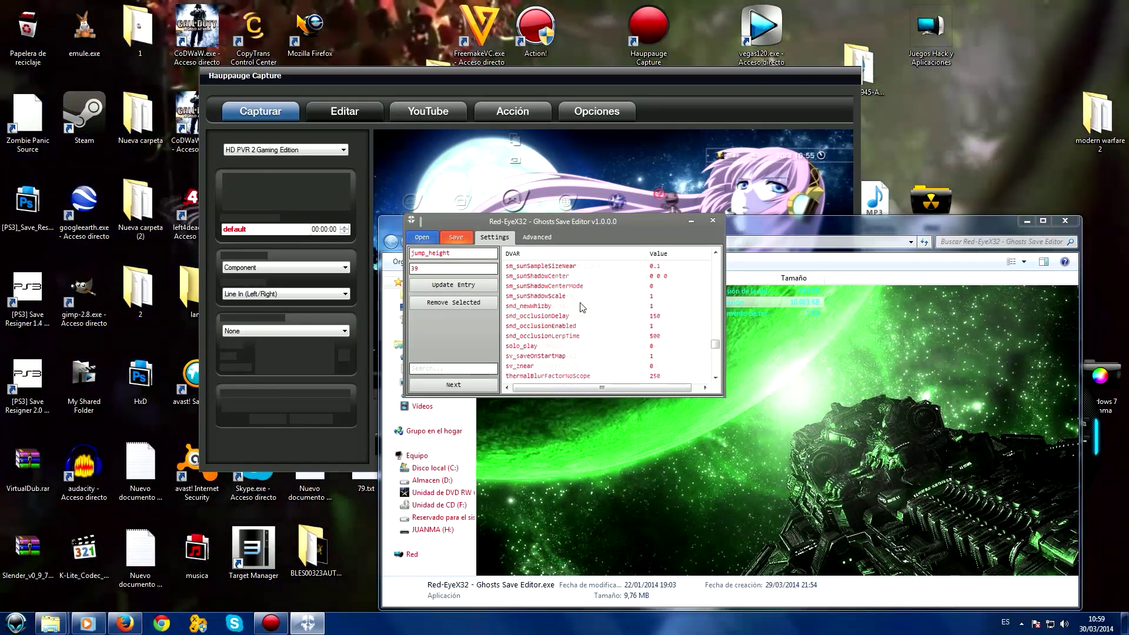
scroll(582, 307, down, 5)
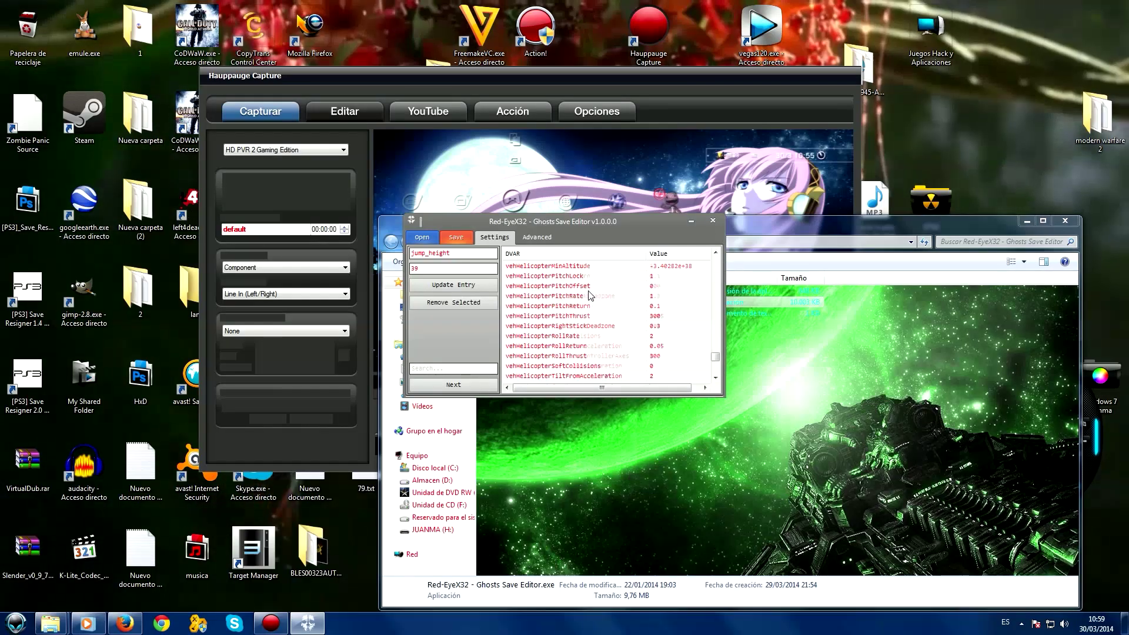
scroll(598, 304, down, 5)
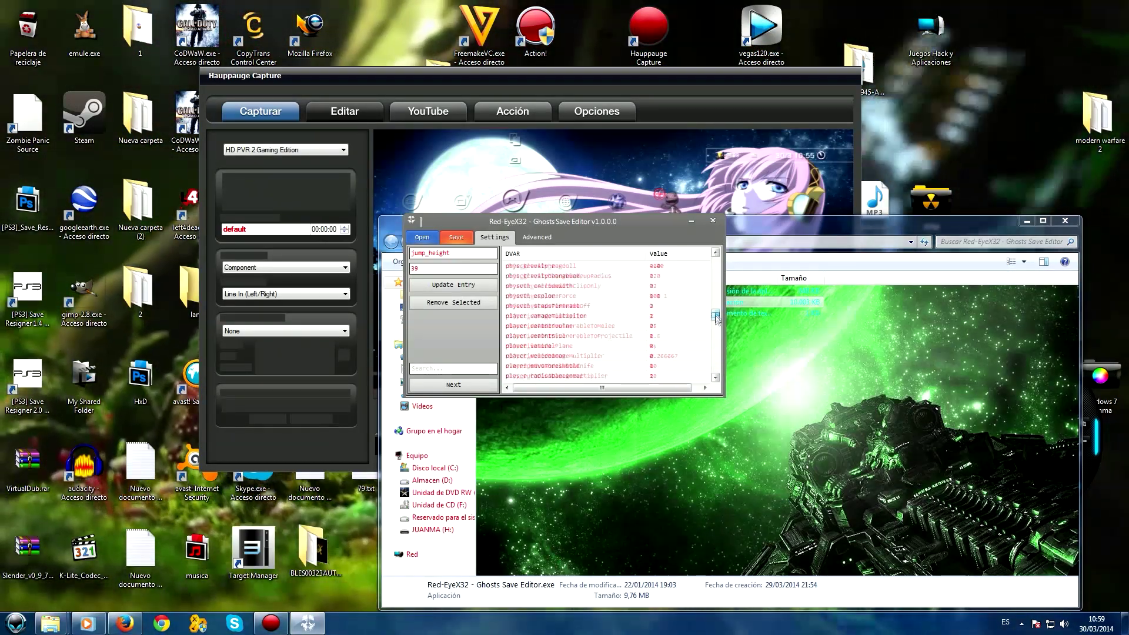
drag(716, 374, 714, 259)
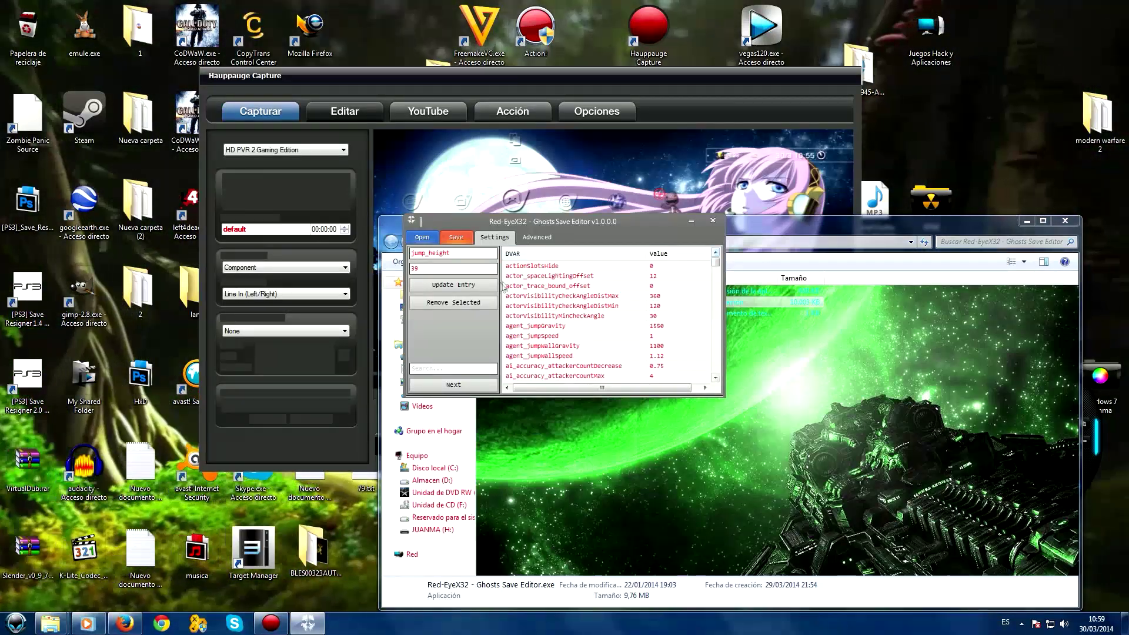
Review the save's Advanced segment list, highlighting Segment 2 and Segment 6 among the extractable and replaceable segments.
click(537, 237)
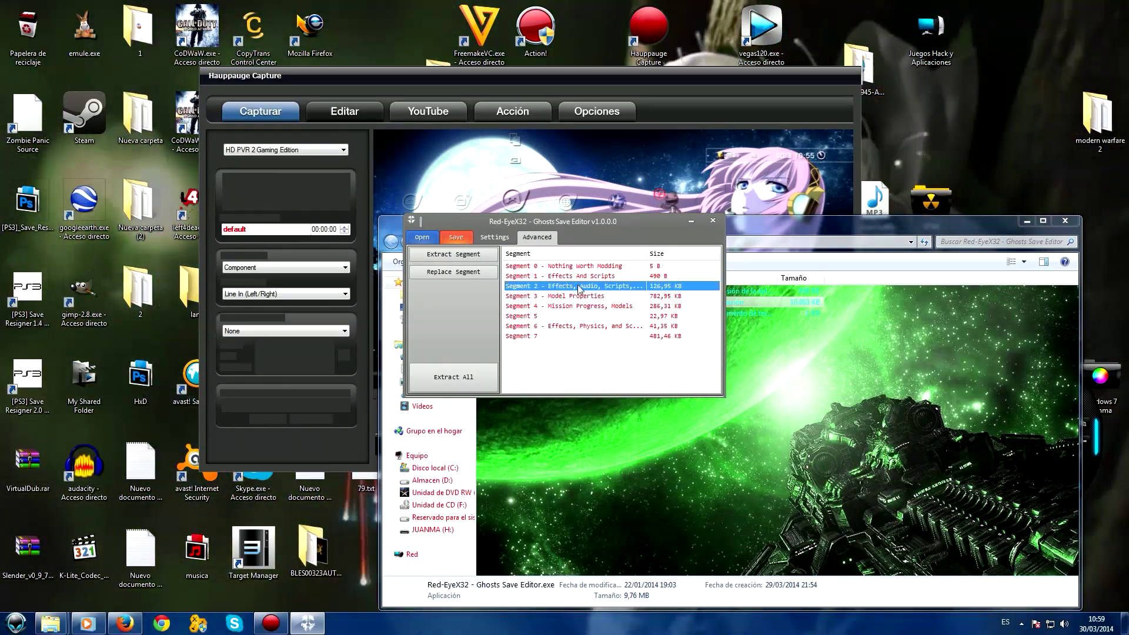
key(Up)
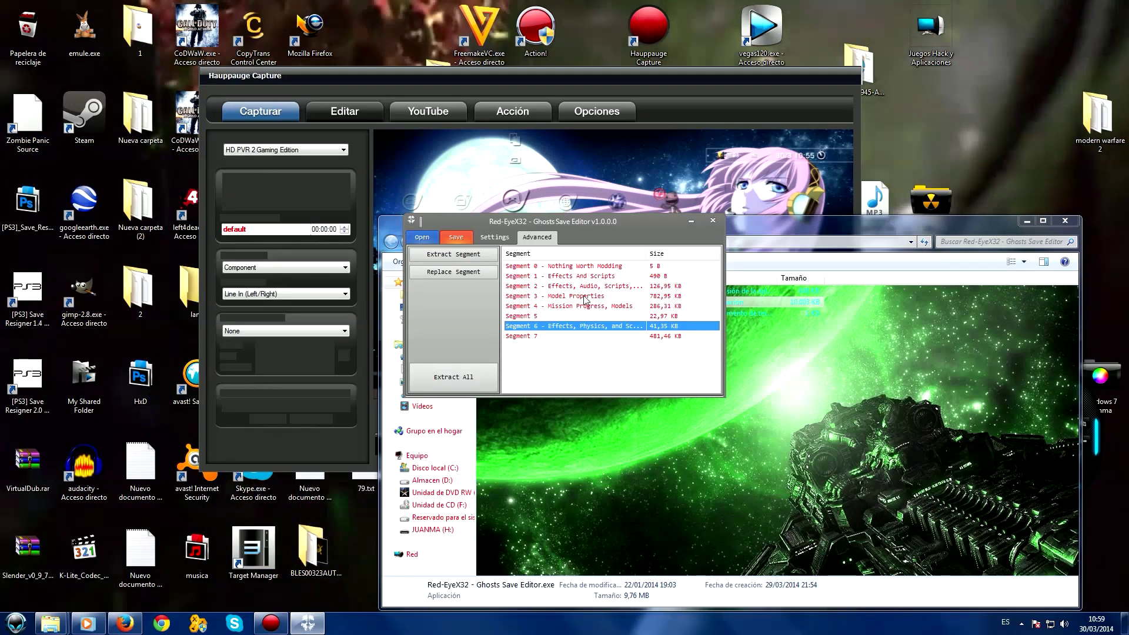
key(Up)
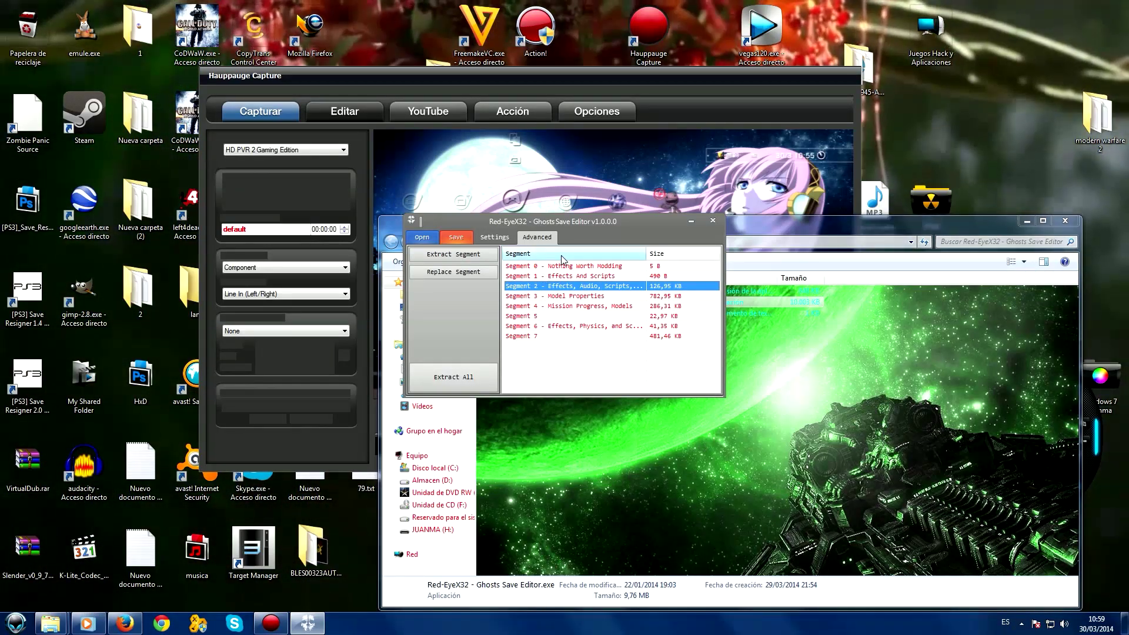
Return to the DVAR settings and skim the list again, finishing at its first entries.
click(495, 237)
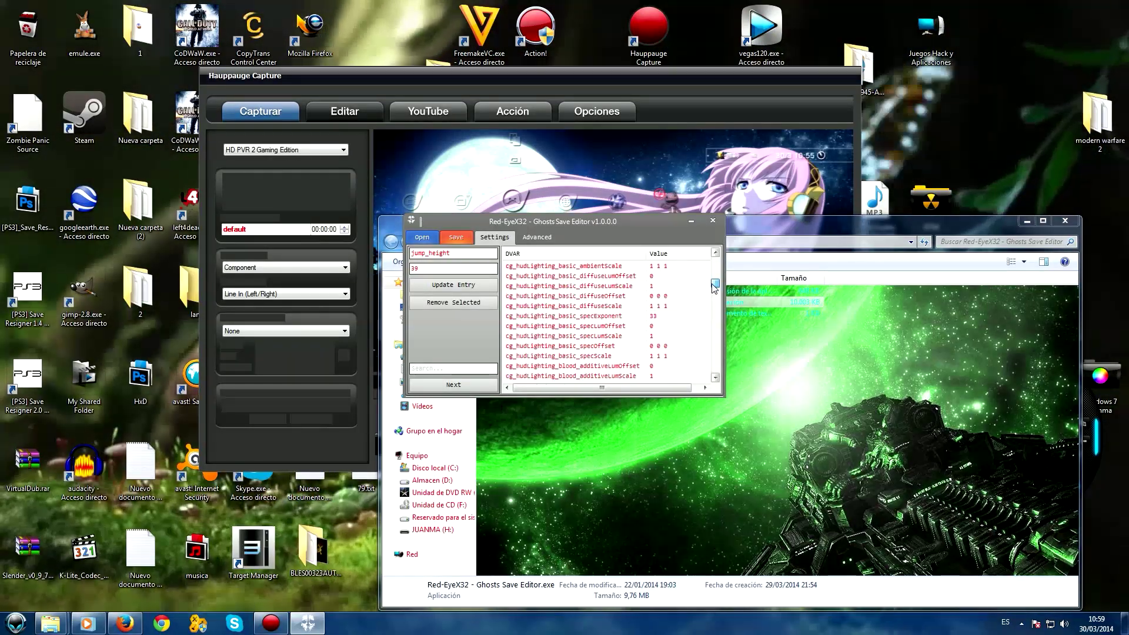
drag(721, 328, 720, 259)
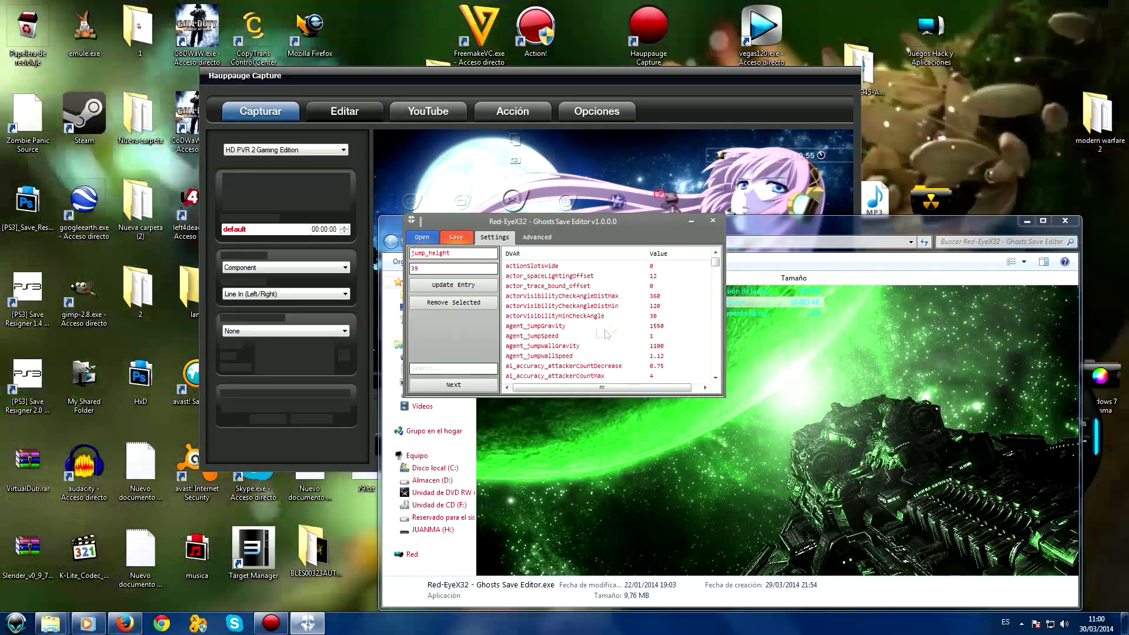
drag(715, 262, 716, 282)
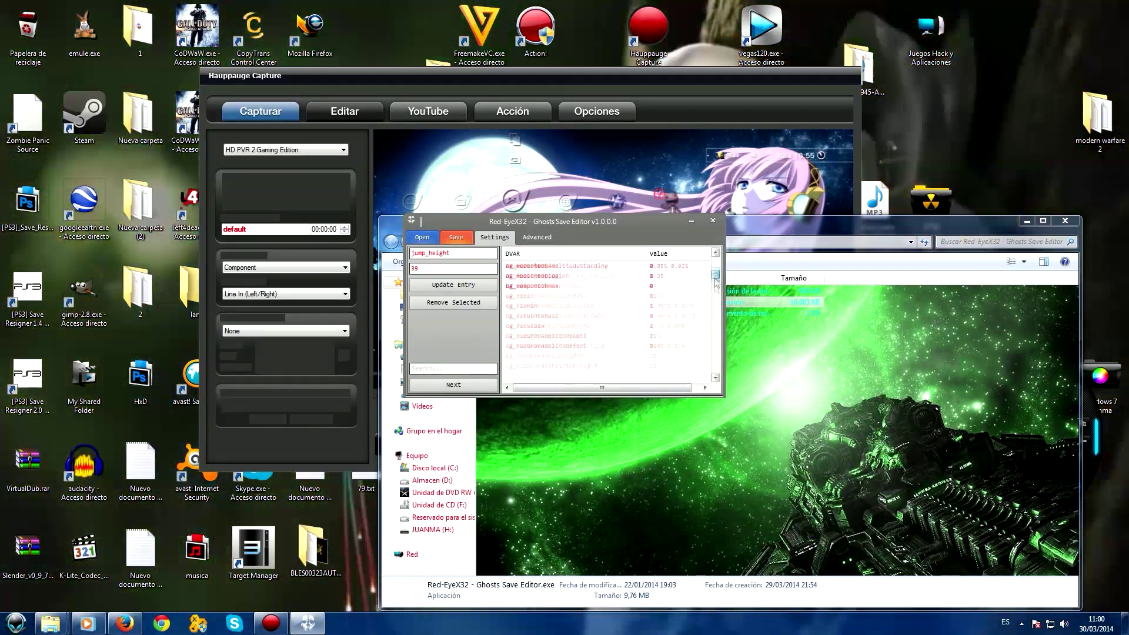
drag(705, 370, 708, 269)
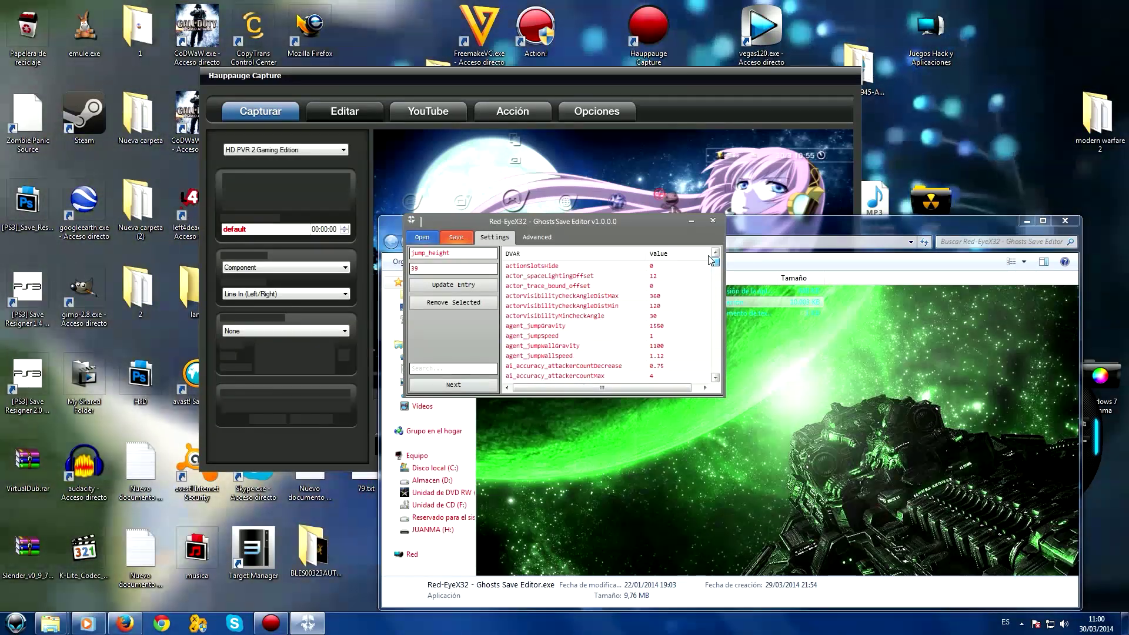